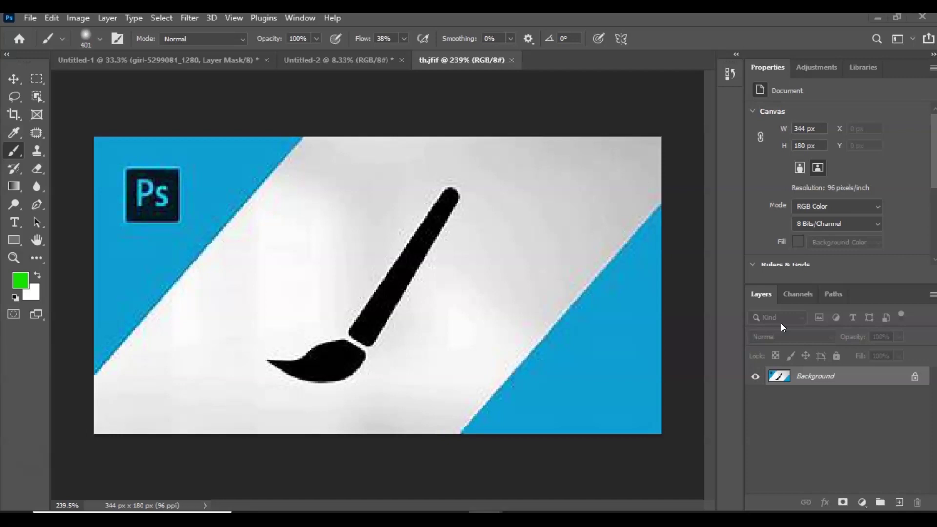
# Switch to the blank white Untitled-2 canvas (8700 x 8400 px, 300 ppi) as the brush test sheet.
pyautogui.click(336, 60)
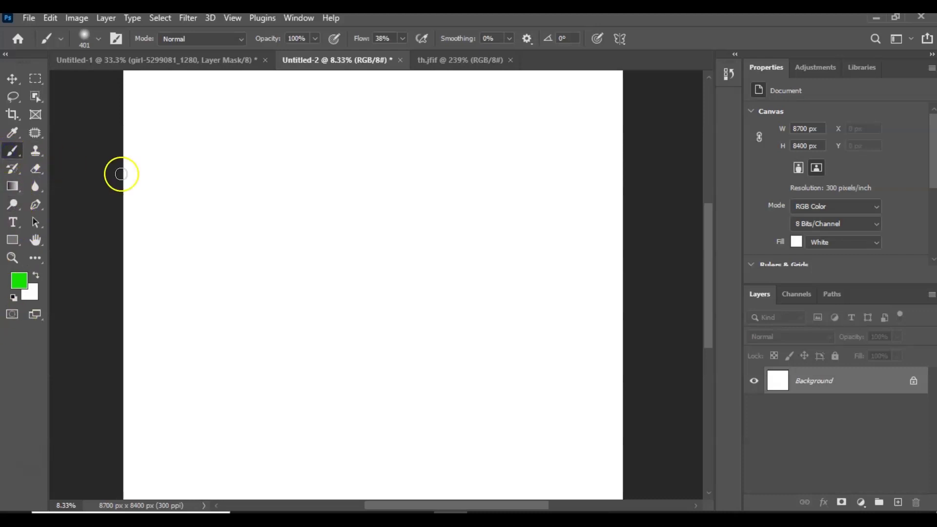
pyautogui.moveTo(364, 149)
pyautogui.mouseDown()
pyautogui.moveTo(312, 139)
pyautogui.moveTo(288, 170)
pyautogui.moveTo(333, 210)
pyautogui.moveTo(253, 213)
pyautogui.moveTo(256, 258)
pyautogui.mouseUp()
pyautogui.moveTo(202, 373)
pyautogui.mouseDown()
pyautogui.moveTo(265, 344)
pyautogui.moveTo(338, 278)
pyautogui.moveTo(414, 279)
pyautogui.moveTo(446, 253)
pyautogui.moveTo(454, 286)
pyautogui.mouseUp()
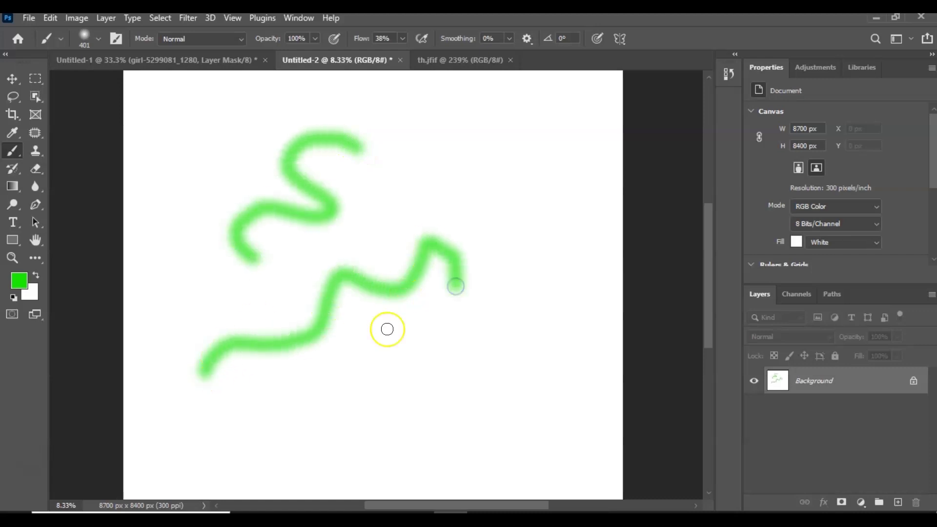
pyautogui.moveTo(262, 429)
pyautogui.mouseDown()
pyautogui.moveTo(355, 398)
pyautogui.moveTo(523, 308)
pyautogui.mouseUp()
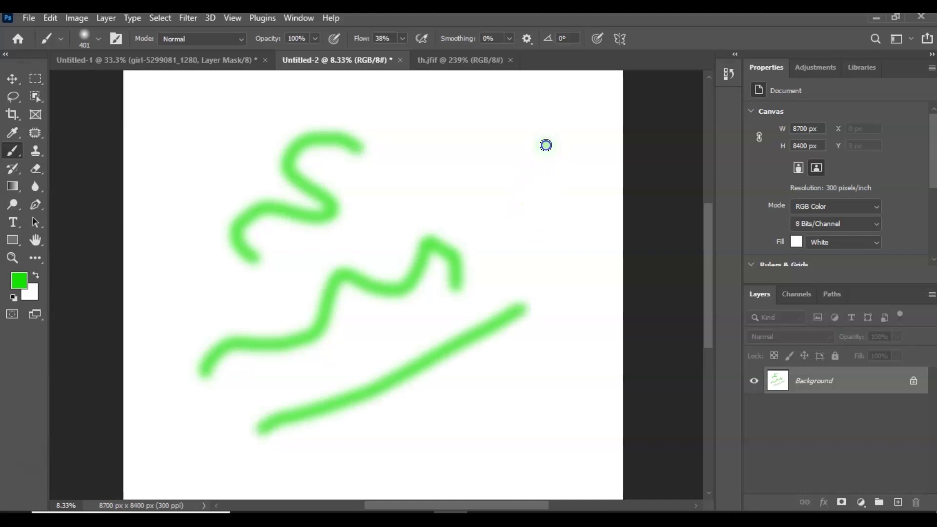
pyautogui.moveTo(547, 143)
pyautogui.mouseDown()
pyautogui.moveTo(404, 197)
pyautogui.moveTo(333, 239)
pyautogui.mouseUp()
pyautogui.moveTo(247, 118); pyautogui.dragTo(483, 148)
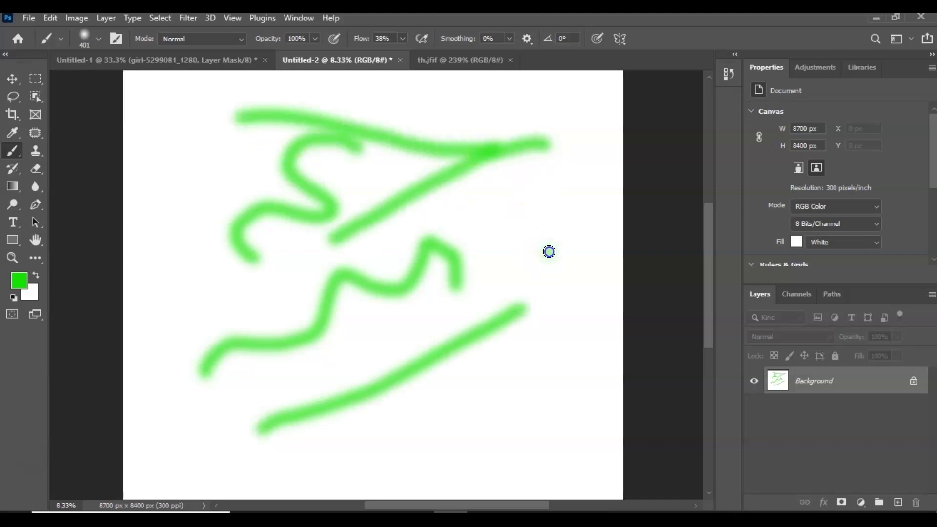
pyautogui.moveTo(548, 251); pyautogui.dragTo(537, 390)
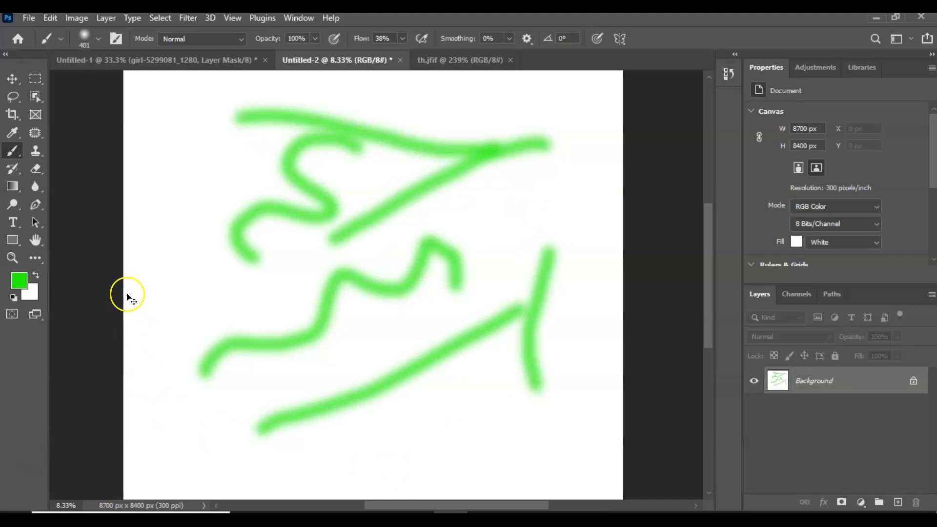
pyautogui.hotkey('ctrl', 'z')
pyautogui.hotkey('ctrl', 'z')
pyautogui.hotkey('ctrl', 'z')
pyautogui.hotkey('ctrl', 'z')
pyautogui.hotkey('ctrl', 'z')
pyautogui.hotkey('ctrl', 'z')
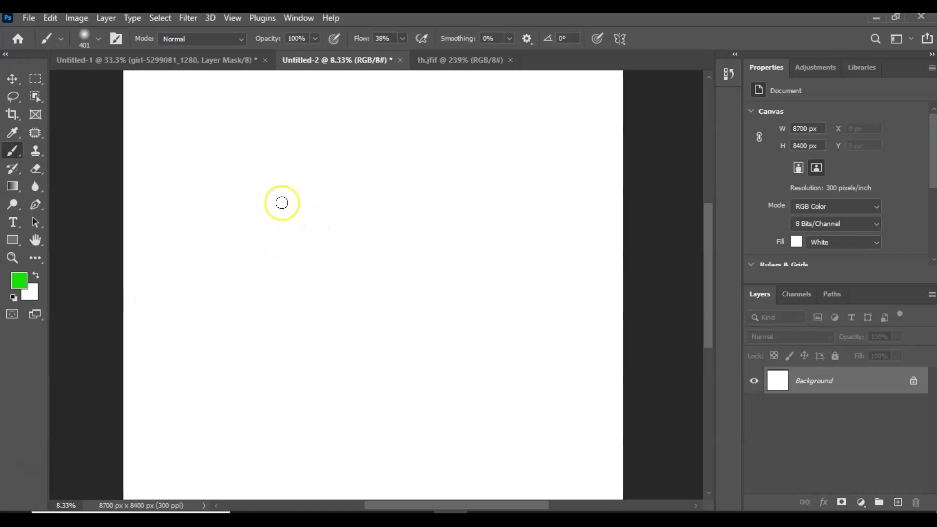
# Paint a green zigzag running into a horizontal line, plus a vertical line rising from it.
pyautogui.moveTo(221, 204); pyautogui.dragTo(248, 251)
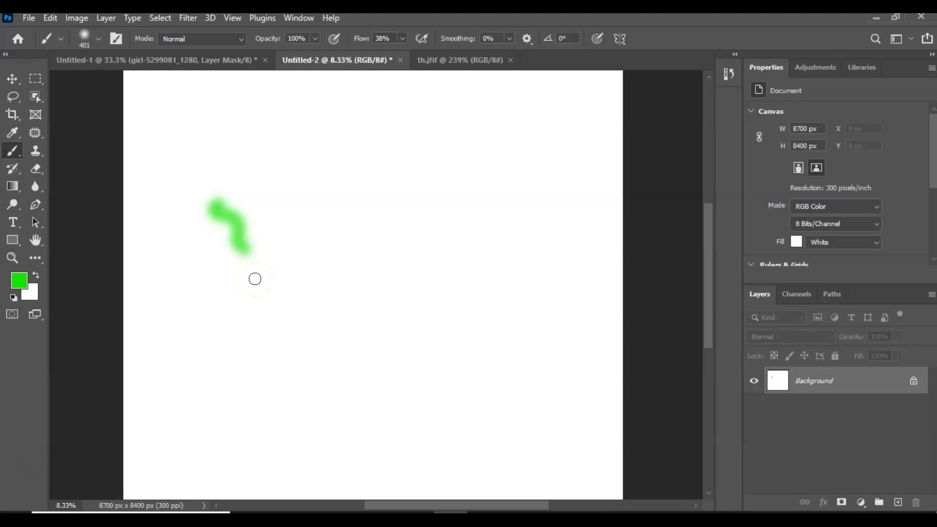
pyautogui.moveTo(246, 252)
pyautogui.mouseDown()
pyautogui.moveTo(232, 301)
pyautogui.moveTo(471, 303)
pyautogui.mouseUp()
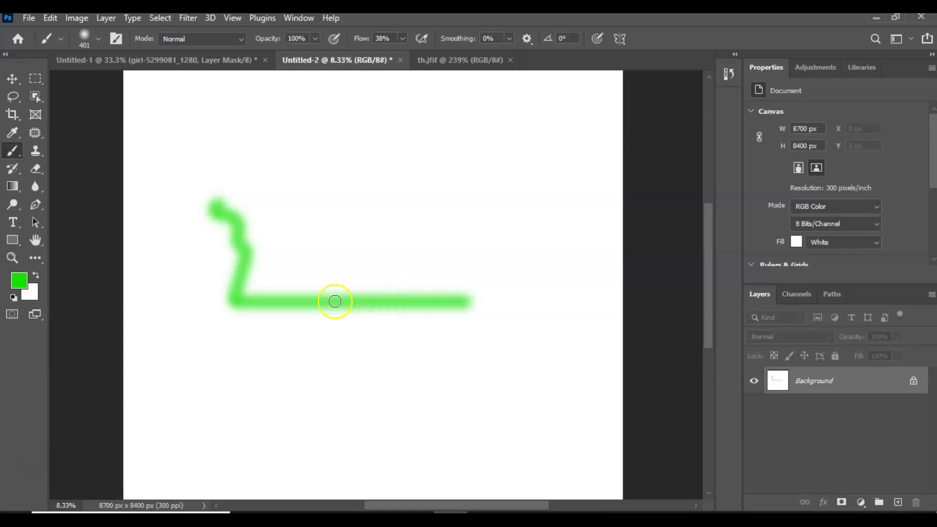
pyautogui.moveTo(340, 298); pyautogui.dragTo(346, 136)
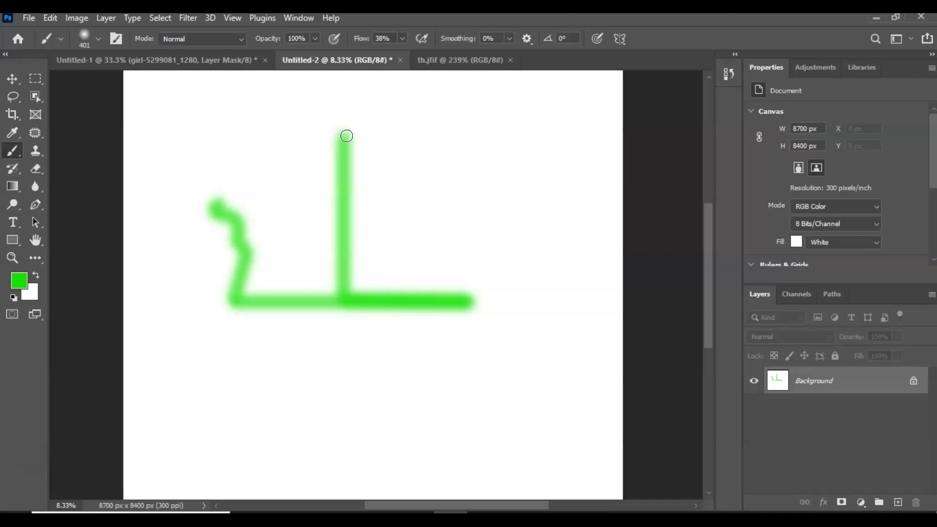
pyautogui.moveTo(346, 136); pyautogui.dragTo(346, 136)
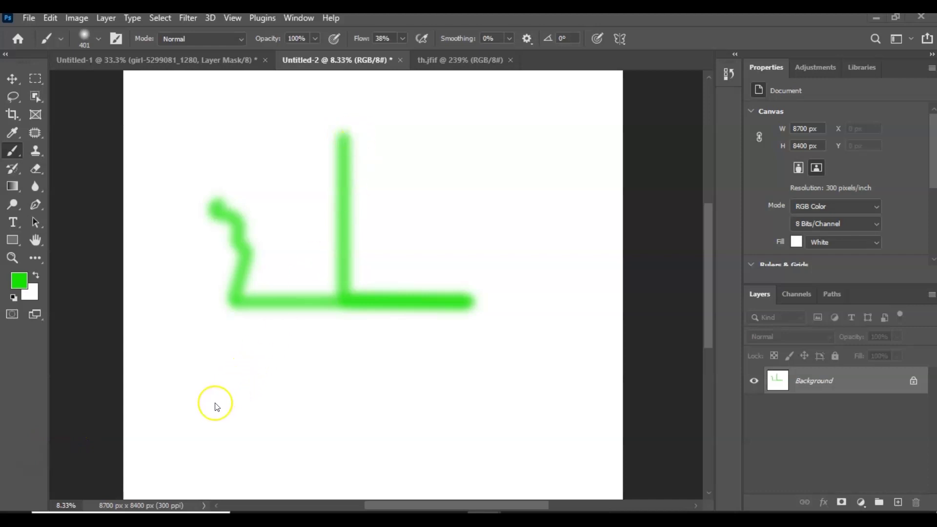
# Draw a closed green four-sided outline of straight lines with a slanted right edge below the strokes.
pyautogui.moveTo(224, 402); pyautogui.dragTo(226, 400)
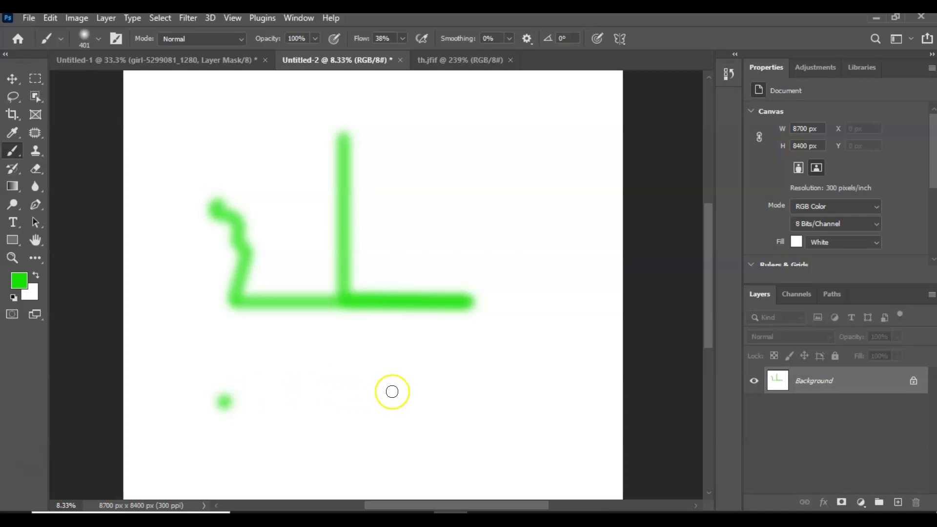
pyautogui.keyDown('shift'); pyautogui.click(492, 404); pyautogui.keyUp('shift')
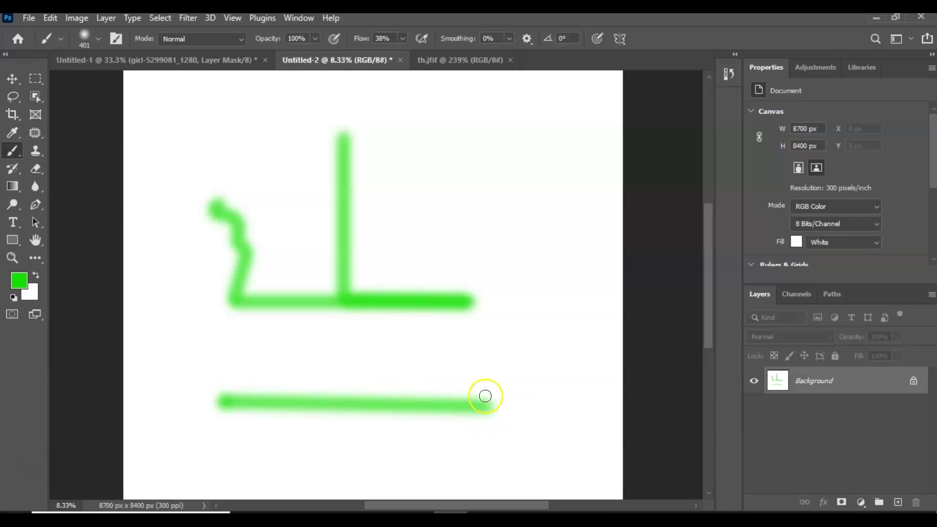
pyautogui.keyDown('shift'); pyautogui.click(363, 325); pyautogui.keyUp('shift')
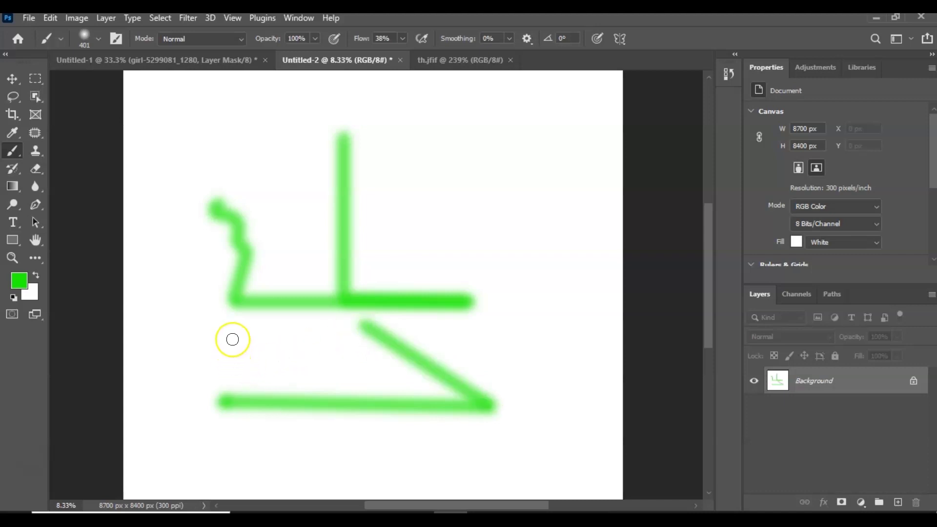
pyautogui.keyDown('shift'); pyautogui.click(230, 331); pyautogui.keyUp('shift')
pyautogui.keyDown('shift'); pyautogui.click(224, 400); pyautogui.keyUp('shift')
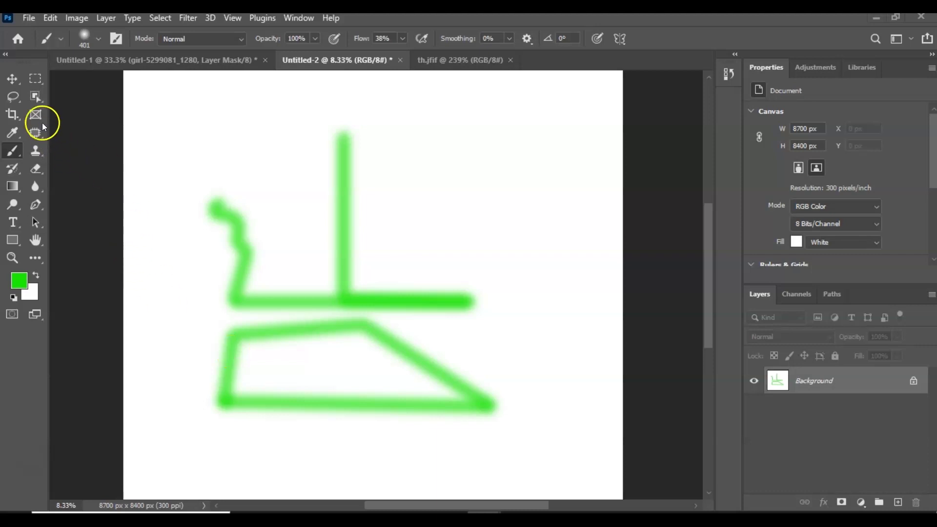
# Return to the Brush tool and undo every green stroke, leaving the canvas blank white.
pyautogui.click(36, 97)
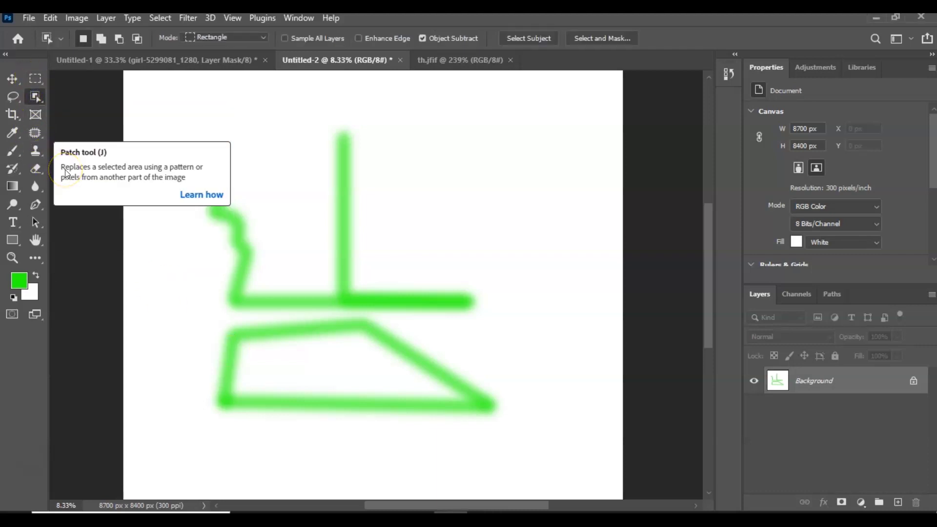
pyautogui.press('b')
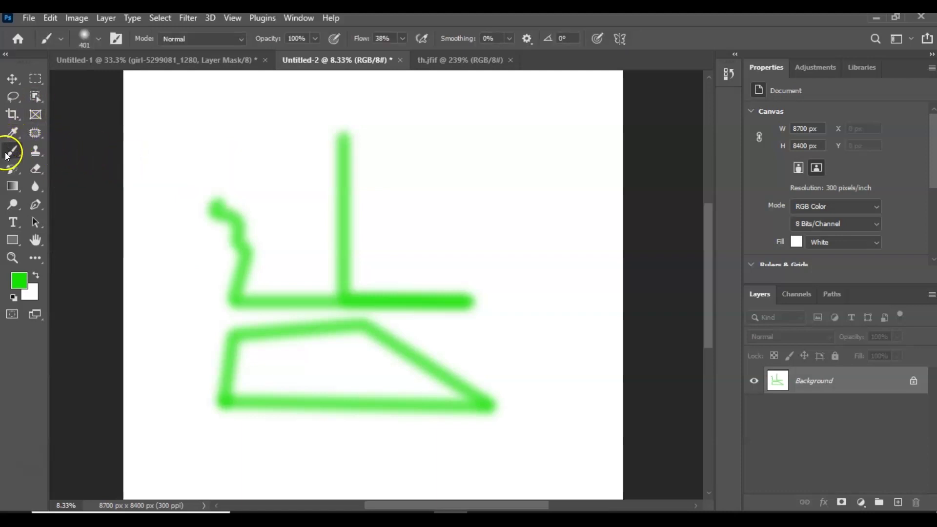
pyautogui.press('BackSpace')
pyautogui.click(92, 340)
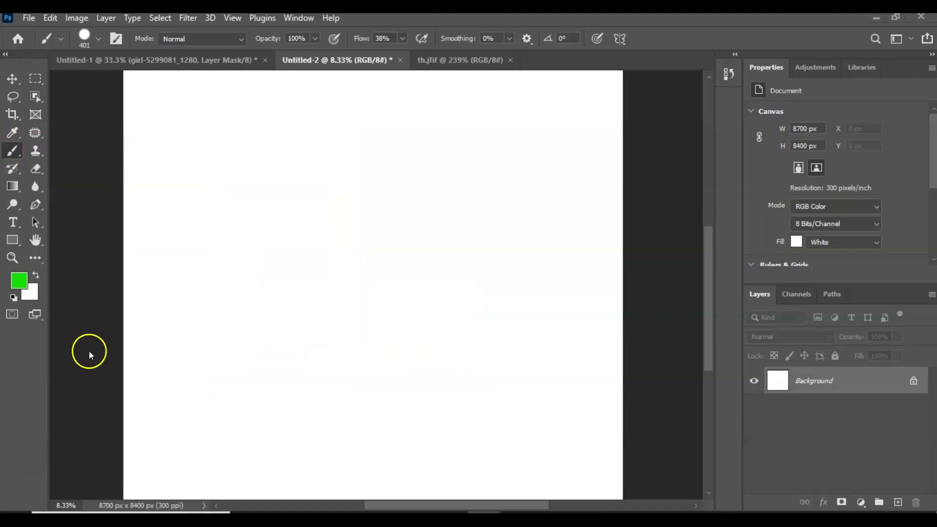
# Browse the folders in the Brush Preset picker.
pyautogui.click(99, 40)
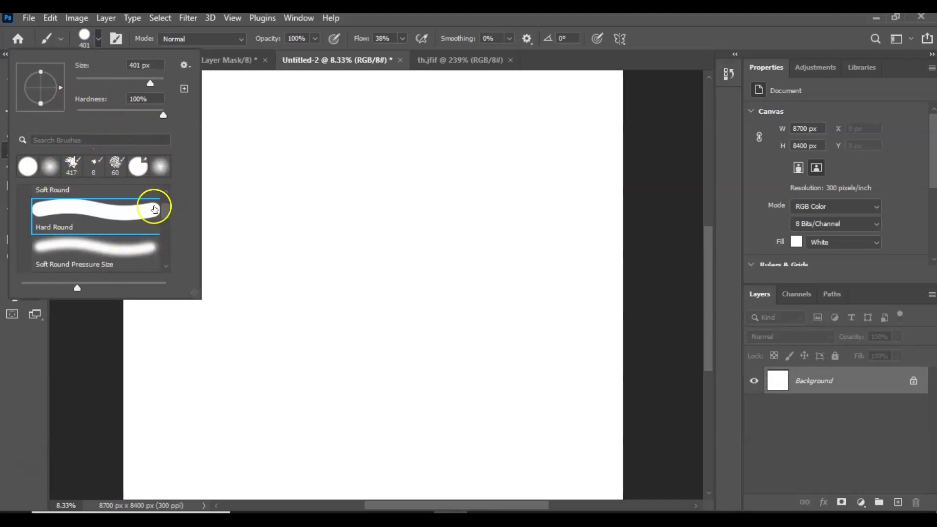
pyautogui.moveTo(161, 220)
pyautogui.mouseDown()
pyautogui.moveTo(169, 209)
pyautogui.moveTo(167, 251)
pyautogui.moveTo(166, 197)
pyautogui.mouseUp()
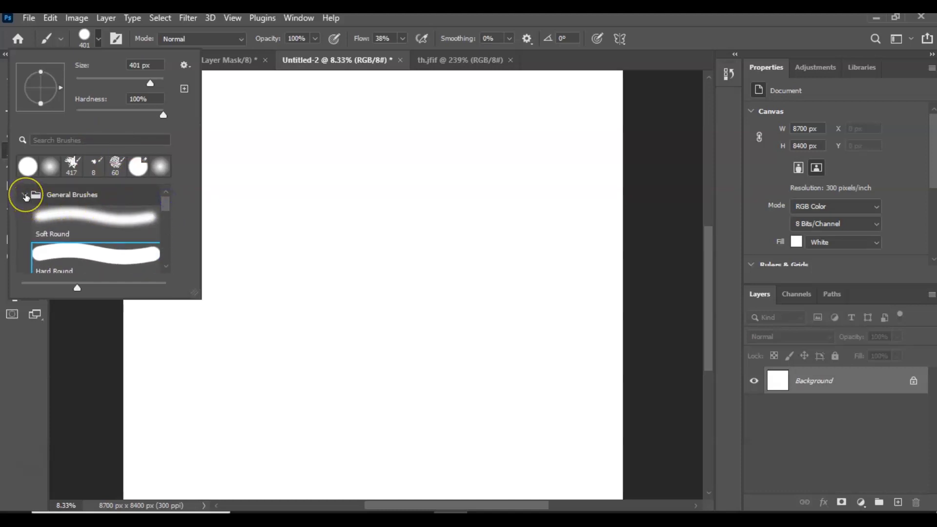
pyautogui.click(25, 196)
pyautogui.click(62, 198)
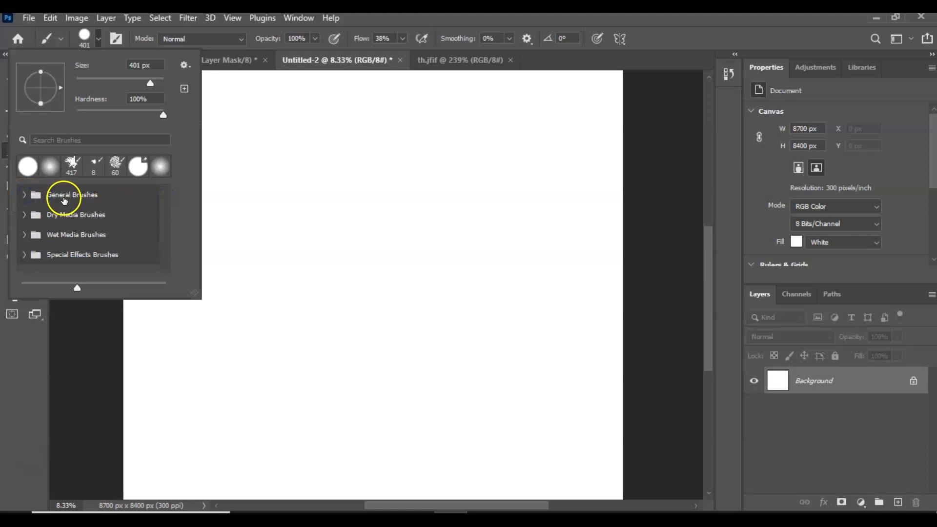
pyautogui.click(68, 215)
pyautogui.click(71, 239)
pyautogui.click(79, 253)
pyautogui.click(81, 233)
pyautogui.click(79, 214)
# Expand General Brushes and select the 0%-hardness Soft Round preset.
pyautogui.click(72, 194)
pyautogui.click(25, 197)
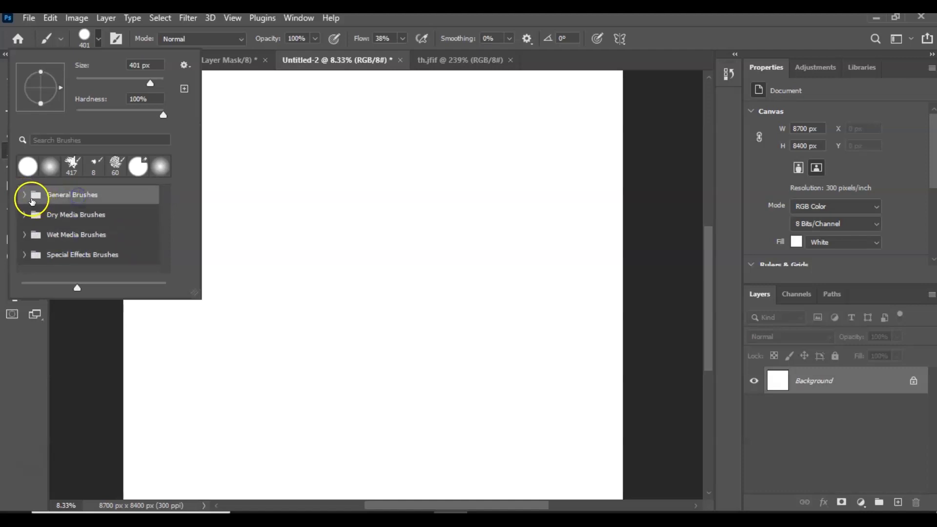
pyautogui.click(141, 235)
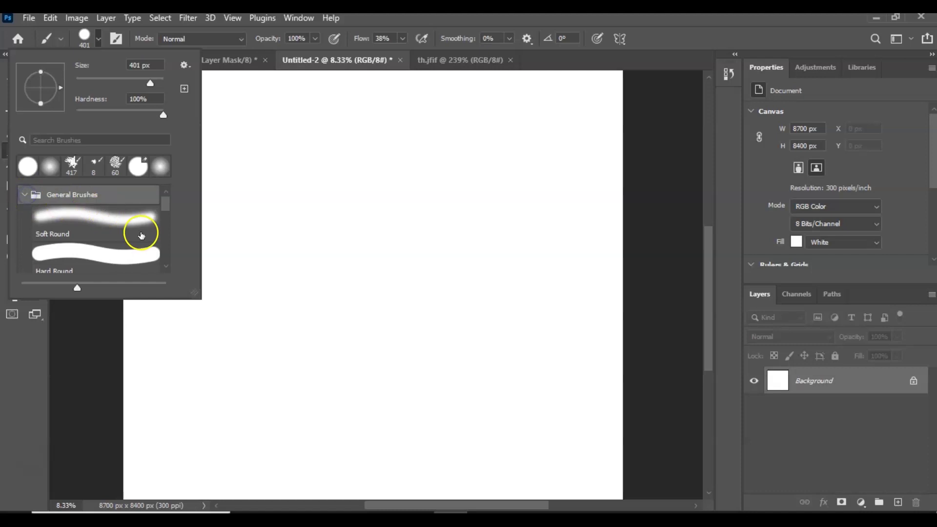
pyautogui.click(93, 226)
# Paint soft curving green S-shaped test strokes, then undo them.
pyautogui.click(264, 191)
pyautogui.moveTo(263, 194)
pyautogui.mouseDown()
pyautogui.moveTo(364, 183)
pyautogui.moveTo(290, 219)
pyautogui.moveTo(279, 244)
pyautogui.moveTo(301, 252)
pyautogui.moveTo(326, 244)
pyautogui.moveTo(385, 267)
pyautogui.moveTo(244, 292)
pyautogui.mouseUp()
pyautogui.moveTo(238, 266)
pyautogui.mouseDown()
pyautogui.moveTo(213, 137)
pyautogui.moveTo(291, 119)
pyautogui.moveTo(380, 247)
pyautogui.moveTo(236, 324)
pyautogui.moveTo(288, 252)
pyautogui.mouseUp()
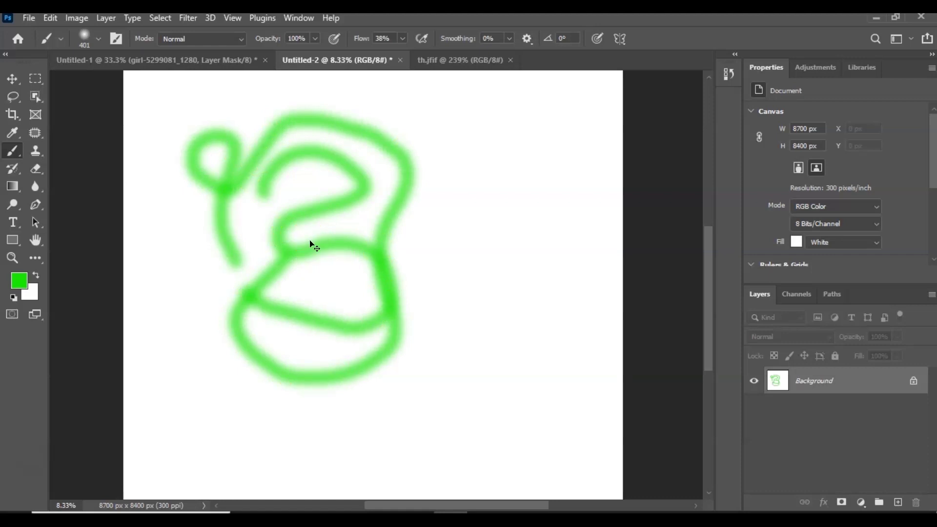
pyautogui.hotkey('ctrl', 'z')
pyautogui.hotkey('ctrl', 'z')
pyautogui.hotkey('ctrl', 'z')
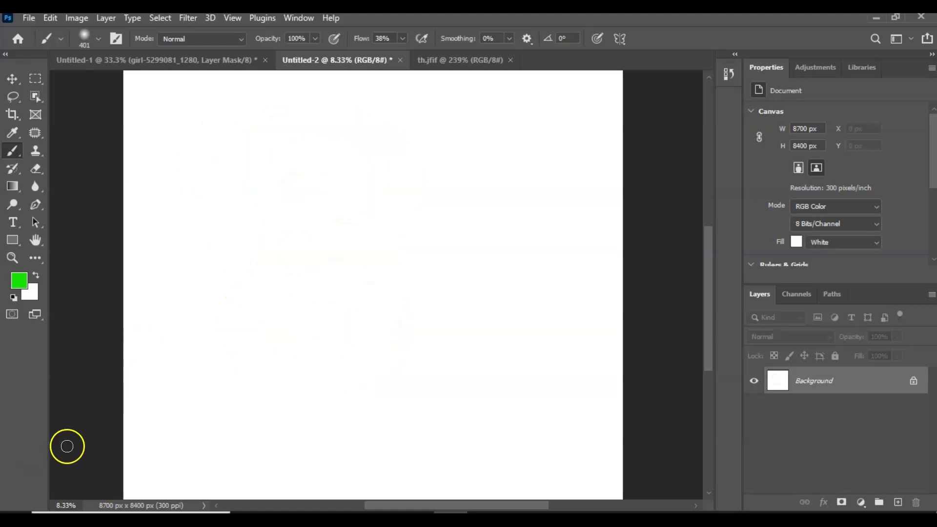
# Paint another curving soft green stroke and undo it completely, leaving the canvas blank.
pyautogui.click(270, 249)
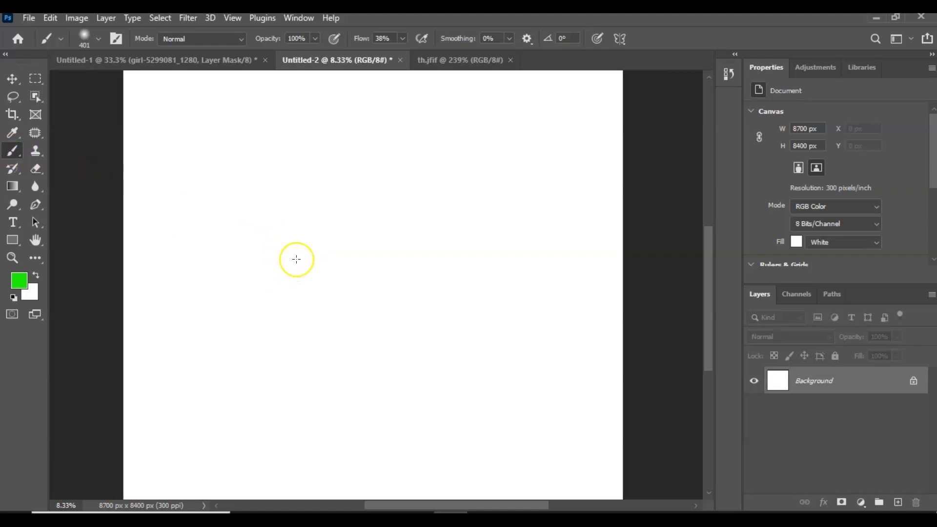
pyautogui.moveTo(302, 252)
pyautogui.mouseDown()
pyautogui.moveTo(353, 232)
pyautogui.moveTo(297, 183)
pyautogui.moveTo(208, 279)
pyautogui.moveTo(255, 333)
pyautogui.moveTo(339, 347)
pyautogui.moveTo(378, 308)
pyautogui.moveTo(376, 262)
pyautogui.moveTo(330, 307)
pyautogui.moveTo(302, 287)
pyautogui.moveTo(278, 241)
pyautogui.moveTo(304, 230)
pyautogui.moveTo(392, 239)
pyautogui.moveTo(395, 303)
pyautogui.moveTo(333, 376)
pyautogui.moveTo(247, 301)
pyautogui.moveTo(211, 239)
pyautogui.mouseUp()
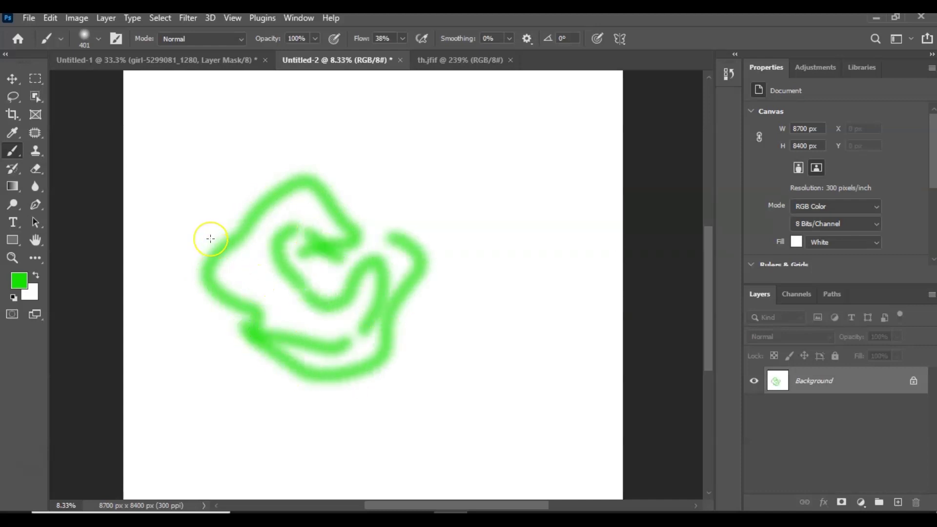
pyautogui.hotkey('ctrl', 'z')
pyautogui.hotkey('ctrl', 'z')
pyautogui.hotkey('ctrl', 'z')
pyautogui.hotkey('ctrl', 'z')
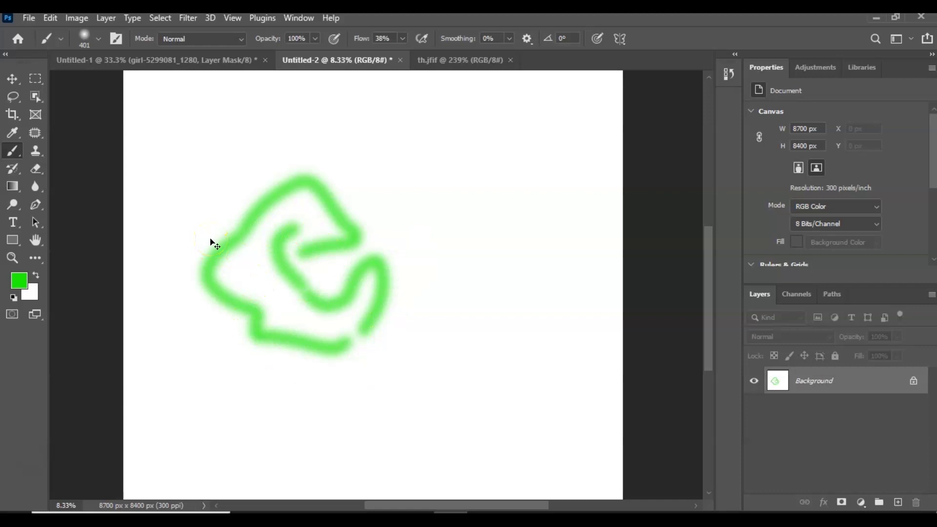
pyautogui.hotkey('ctrl', 'z')
pyautogui.hotkey('ctrl', 'z')
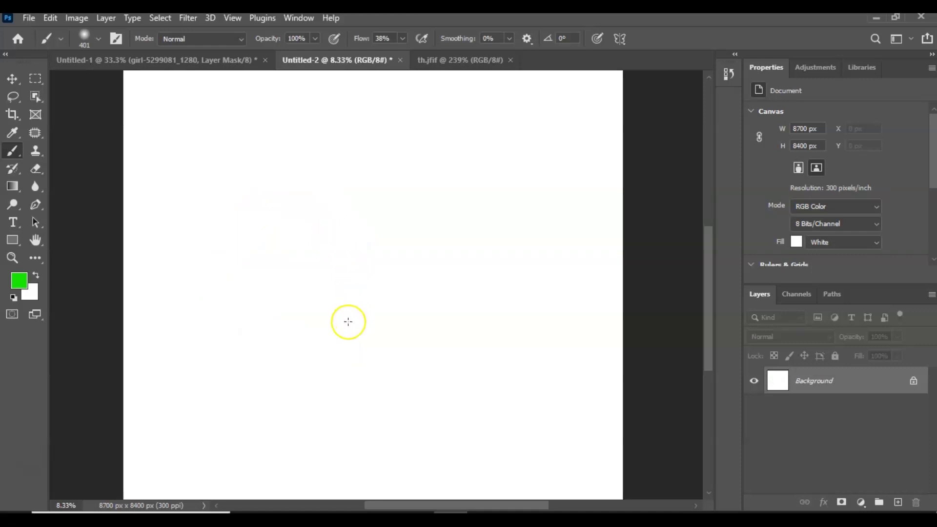
# Paint a soft green dab and two curved strokes, then undo the two strokes.
pyautogui.moveTo(336, 284); pyautogui.dragTo(355, 294)
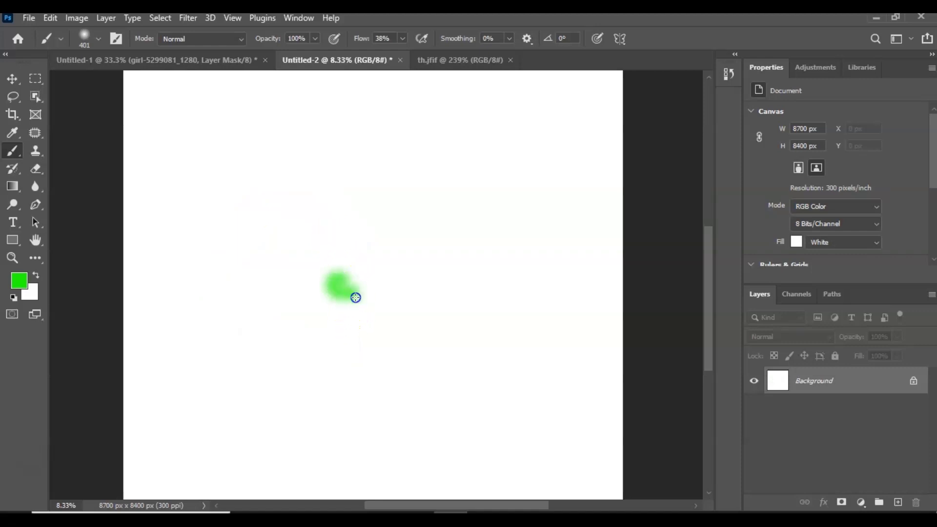
pyautogui.moveTo(401, 233)
pyautogui.mouseDown()
pyautogui.moveTo(383, 230)
pyautogui.moveTo(336, 249)
pyautogui.moveTo(329, 288)
pyautogui.mouseUp()
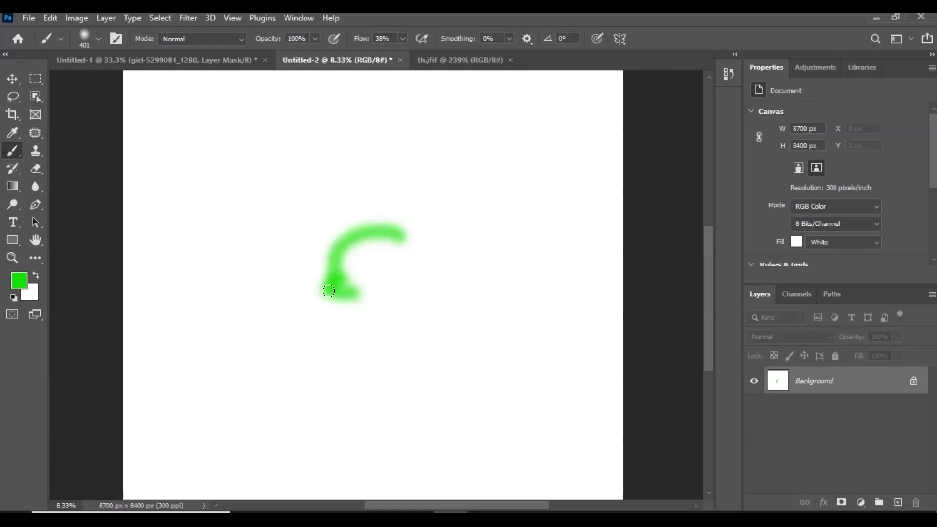
pyautogui.moveTo(328, 291)
pyautogui.mouseDown()
pyautogui.moveTo(308, 245)
pyautogui.moveTo(296, 263)
pyautogui.moveTo(264, 255)
pyautogui.moveTo(305, 259)
pyautogui.mouseUp()
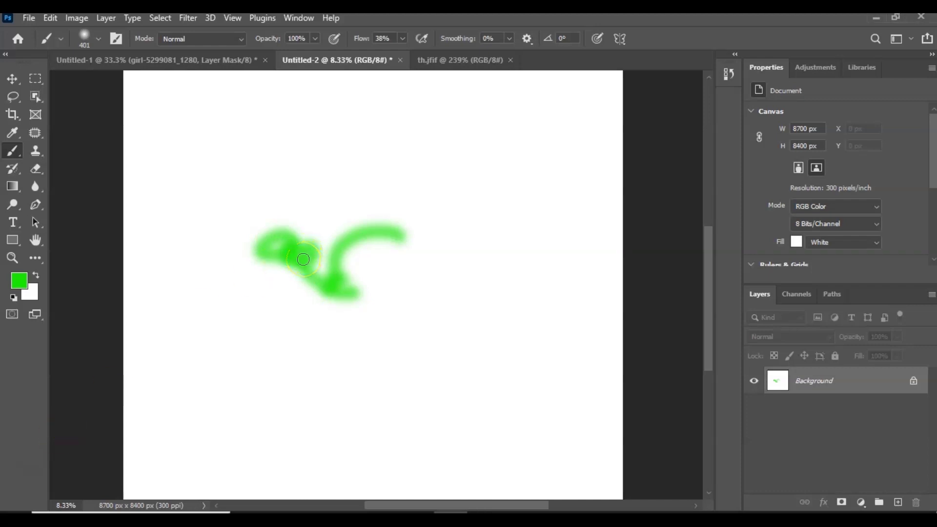
pyautogui.hotkey('ctrl', 'z')
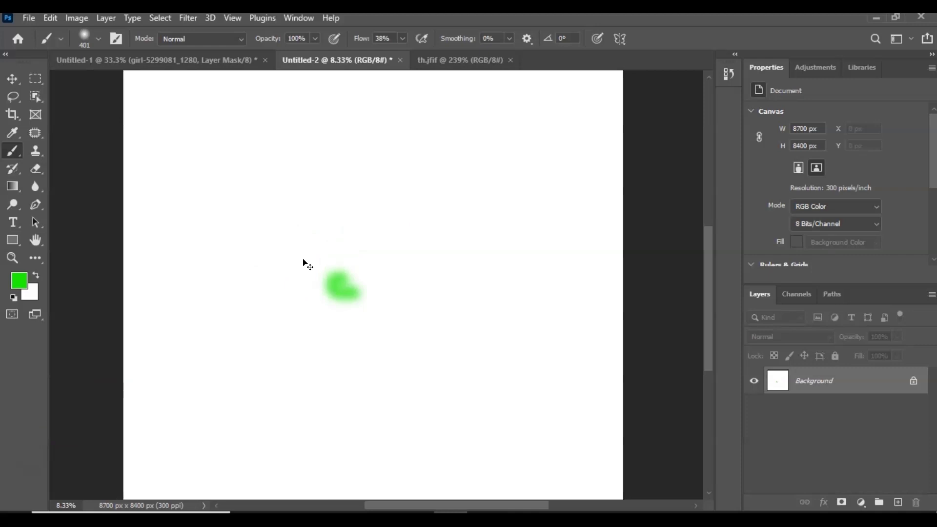
pyautogui.hotkey('ctrl', 'z')
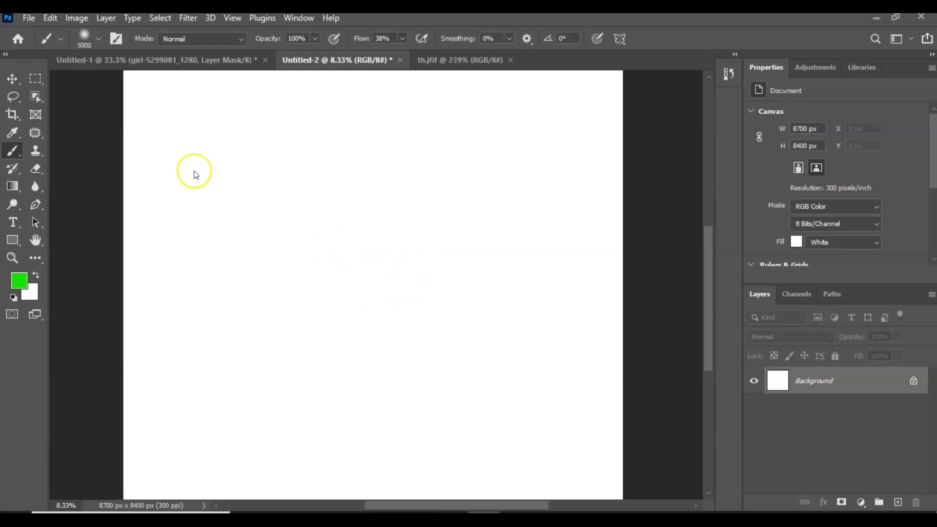
# Shrink the brush from 5000 px to about 67 px and sketch thin green lines upper left.
pyautogui.click(99, 38)
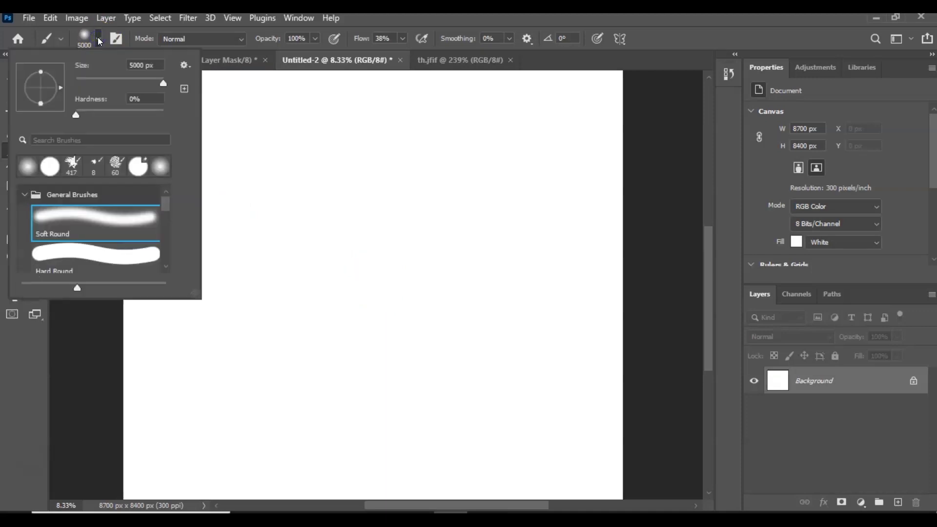
pyautogui.moveTo(147, 73)
pyautogui.mouseDown()
pyautogui.moveTo(75, 76)
pyautogui.moveTo(140, 84)
pyautogui.moveTo(83, 86)
pyautogui.moveTo(98, 84)
pyautogui.mouseUp()
pyautogui.click(264, 125)
pyautogui.moveTo(270, 141)
pyautogui.mouseDown()
pyautogui.moveTo(290, 198)
pyautogui.moveTo(273, 215)
pyautogui.moveTo(307, 145)
pyautogui.moveTo(298, 169)
pyautogui.mouseUp()
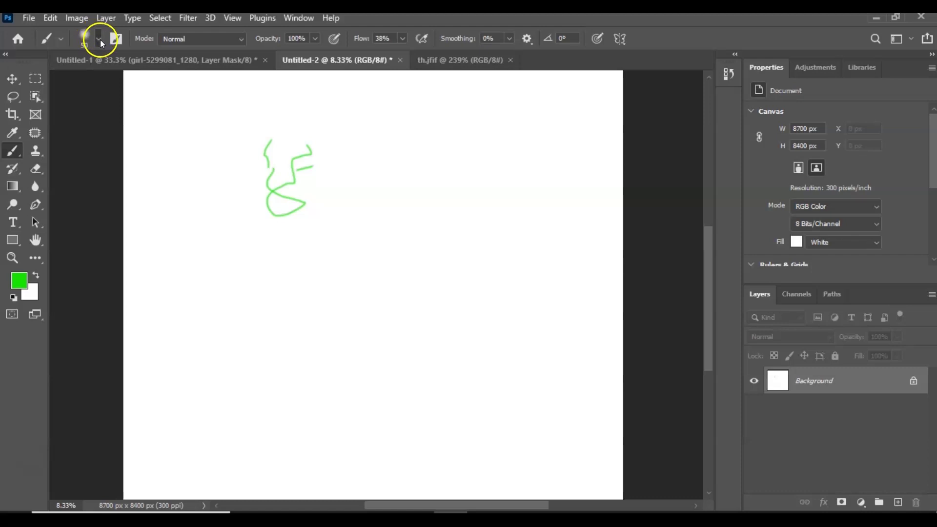
# Enlarge the brush, paint a broad soft green scribble, then reduce the brush size to 800 px.
pyautogui.click(99, 40)
pyautogui.moveTo(97, 82); pyautogui.dragTo(142, 84)
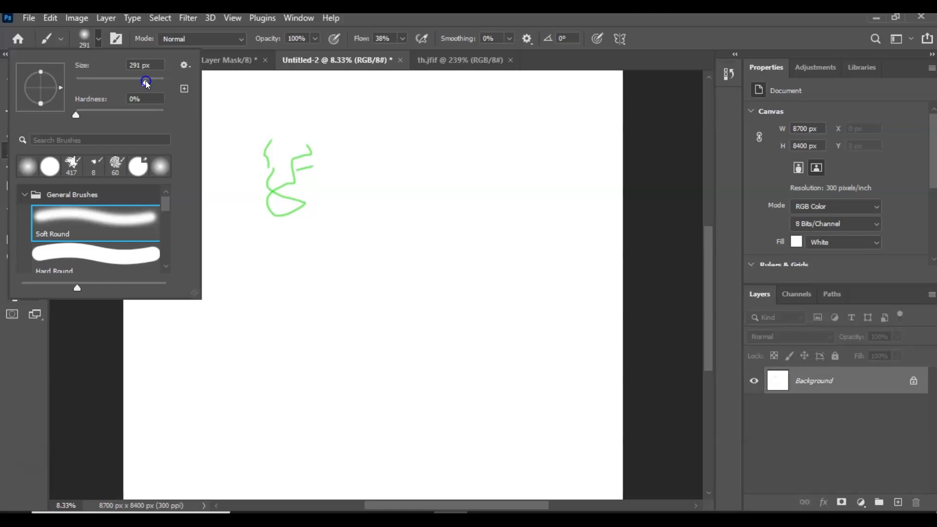
pyautogui.click(376, 134)
pyautogui.moveTo(398, 140)
pyautogui.mouseDown()
pyautogui.moveTo(371, 192)
pyautogui.moveTo(338, 122)
pyautogui.moveTo(397, 159)
pyautogui.moveTo(395, 204)
pyautogui.moveTo(326, 174)
pyautogui.moveTo(366, 162)
pyautogui.moveTo(343, 157)
pyautogui.moveTo(323, 171)
pyautogui.mouseUp()
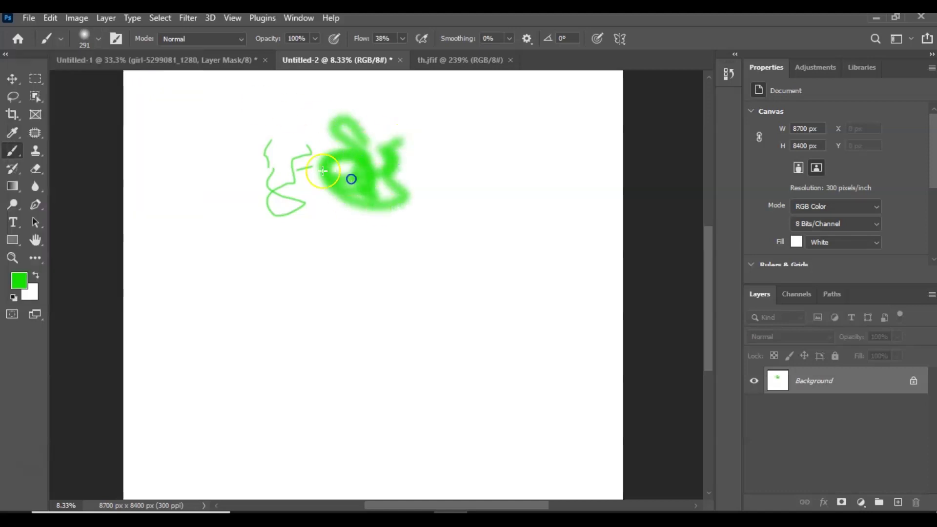
pyautogui.click(98, 39)
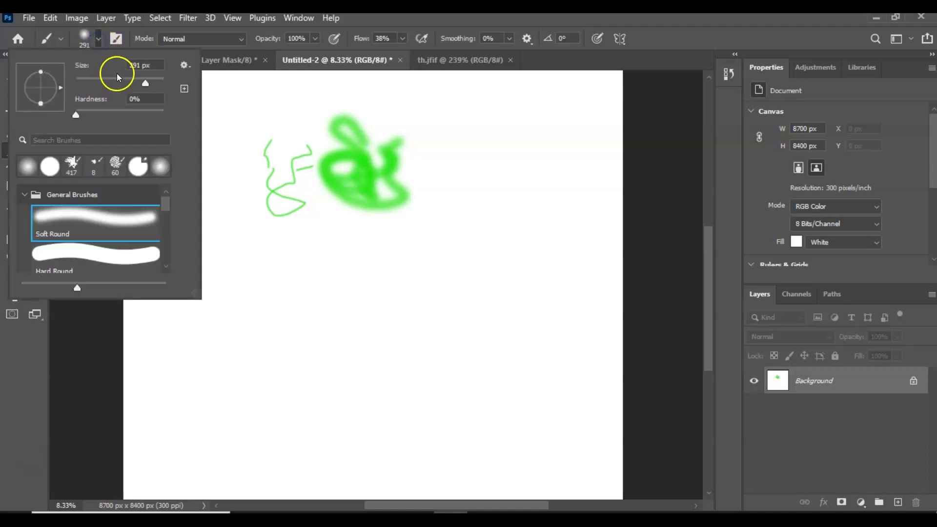
pyautogui.moveTo(140, 84); pyautogui.dragTo(124, 82)
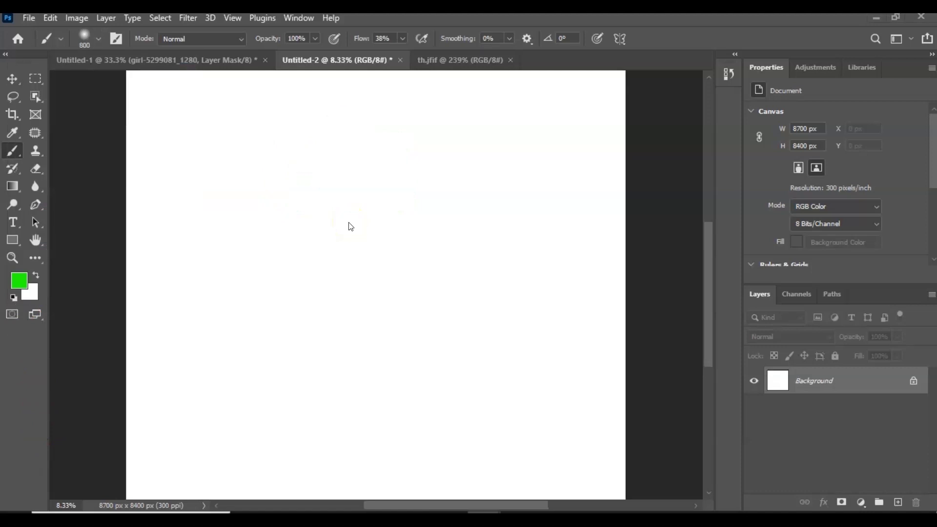
# Airbrush a dense soft green dab in the canvas centre with the brush at 400 px.
pyautogui.moveTo(350, 225)
pyautogui.mouseDown()
pyautogui.moveTo(368, 224)
pyautogui.moveTo(382, 239)
pyautogui.moveTo(366, 251)
pyautogui.moveTo(320, 211)
pyautogui.moveTo(334, 222)
pyautogui.mouseUp()
pyautogui.press('[')
pyautogui.press('[')
pyautogui.press('[')
pyautogui.press('[')
pyautogui.click(334, 223)
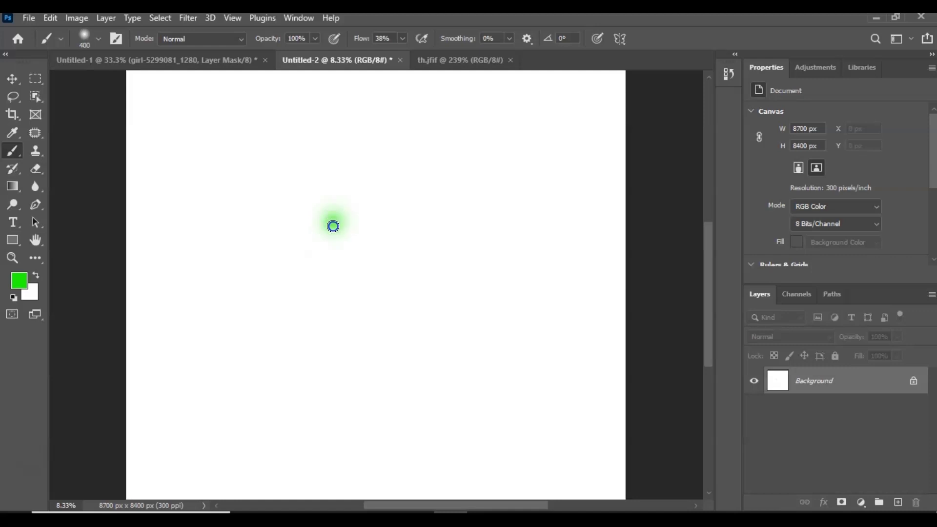
pyautogui.moveTo(333, 224); pyautogui.dragTo(334, 226)
# Spread the dab at 70 px, airbrush a big blob at 2300 px, then set size 102.
pyautogui.press('[')
pyautogui.press('[')
pyautogui.press('[')
pyautogui.press('[')
pyautogui.press('[')
pyautogui.press('[')
pyautogui.press('[')
pyautogui.press('[')
pyautogui.press('[')
pyautogui.press('[')
pyautogui.moveTo(341, 226)
pyautogui.mouseDown()
pyautogui.moveTo(350, 250)
pyautogui.moveTo(339, 231)
pyautogui.moveTo(346, 223)
pyautogui.moveTo(351, 244)
pyautogui.moveTo(298, 274)
pyautogui.moveTo(281, 301)
pyautogui.moveTo(313, 336)
pyautogui.moveTo(385, 314)
pyautogui.mouseUp()
pyautogui.press(']')
pyautogui.press(']')
pyautogui.press(']')
pyautogui.press(']')
pyautogui.press(']')
pyautogui.press(']')
pyautogui.press(']')
pyautogui.press(']')
pyautogui.press(']')
pyautogui.press(']')
pyautogui.press(']')
pyautogui.press(']')
pyautogui.press(']')
pyautogui.press(']')
pyautogui.press(']')
pyautogui.press(']')
pyautogui.press(']')
pyautogui.press(']')
pyautogui.press(']')
pyautogui.press(']')
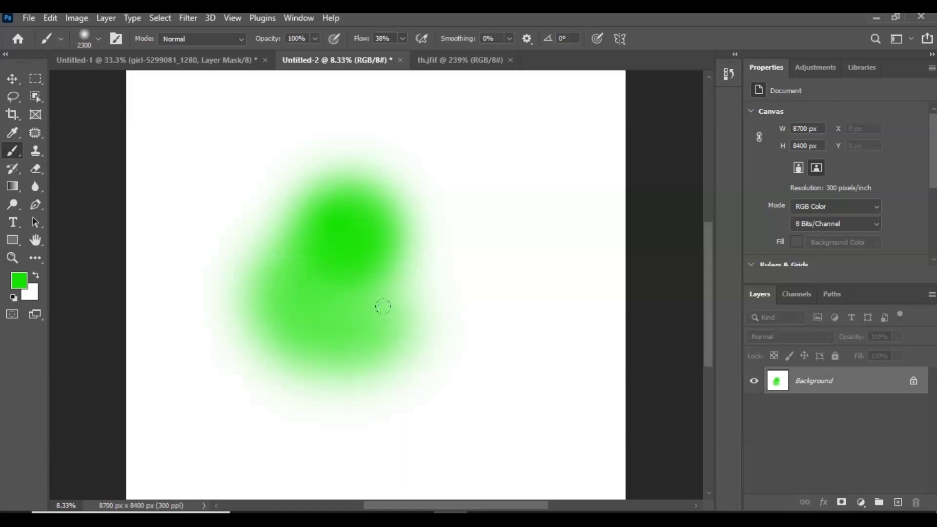
pyautogui.press('[')
pyautogui.press('[')
pyautogui.press('[')
pyautogui.press('[')
pyautogui.press('[')
pyautogui.press('[')
pyautogui.press('[')
pyautogui.press('[')
pyautogui.press('[')
pyautogui.press('[')
pyautogui.press('[')
pyautogui.press('[')
pyautogui.press('[')
pyautogui.press('[')
pyautogui.press('[')
pyautogui.press('[')
pyautogui.press('[')
pyautogui.press('[')
pyautogui.press('[')
pyautogui.press('[')
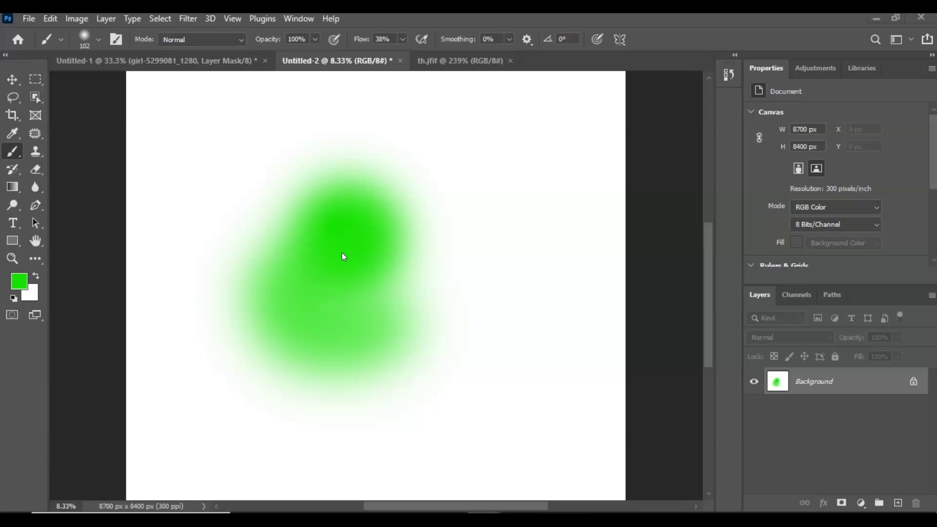
# Set the brush hardness to about 3% and paint a soft wavy line across the top.
pyautogui.click(99, 40)
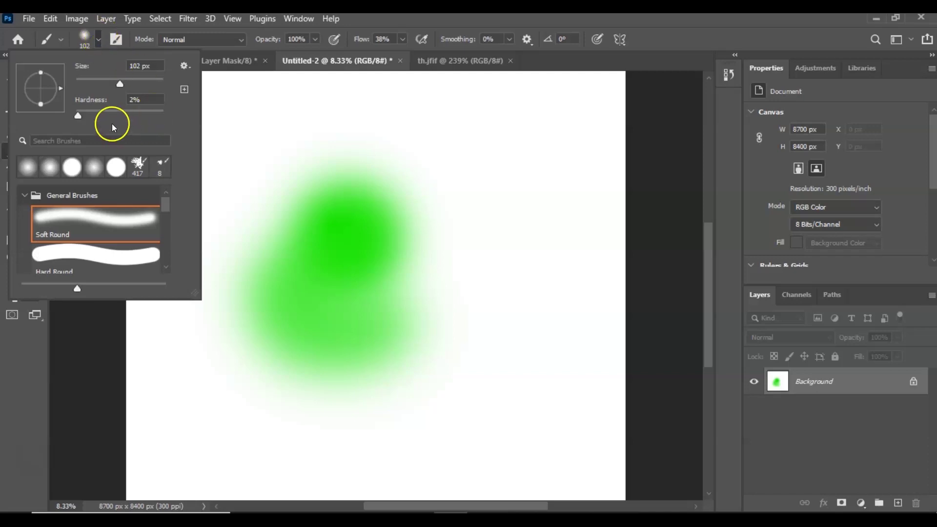
pyautogui.click(79, 115)
pyautogui.click(248, 116)
pyautogui.moveTo(247, 115)
pyautogui.mouseDown()
pyautogui.moveTo(409, 124)
pyautogui.moveTo(252, 116)
pyautogui.moveTo(364, 119)
pyautogui.mouseUp()
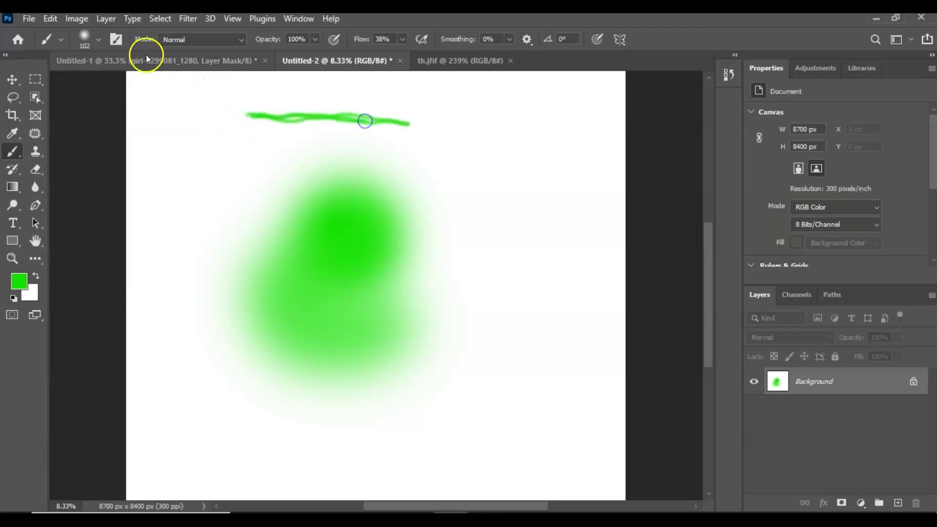
# Enlarge the brush to about 146 px and paint two wavy lines near the bottom.
pyautogui.click(99, 40)
pyautogui.moveTo(120, 85); pyautogui.dragTo(132, 87)
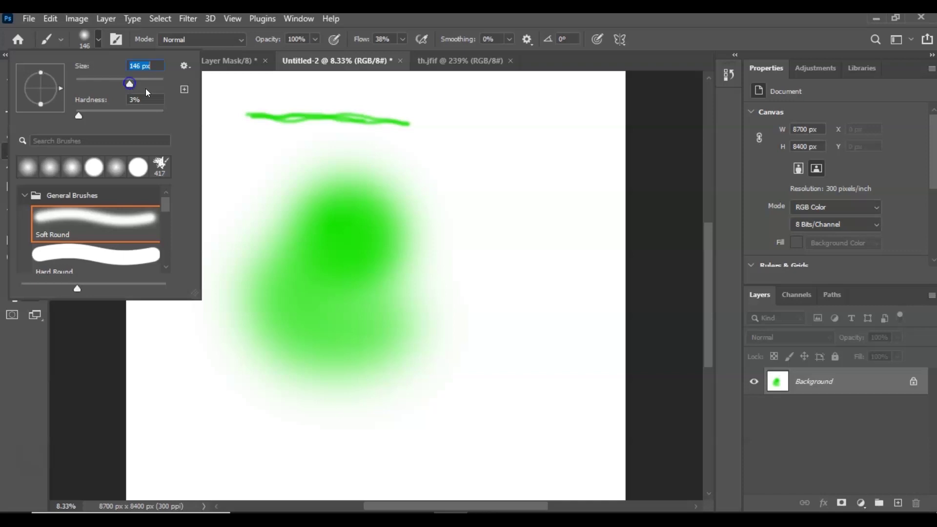
pyautogui.moveTo(218, 409)
pyautogui.mouseDown()
pyautogui.moveTo(396, 412)
pyautogui.moveTo(303, 414)
pyautogui.mouseUp()
pyautogui.moveTo(213, 427); pyautogui.dragTo(390, 424)
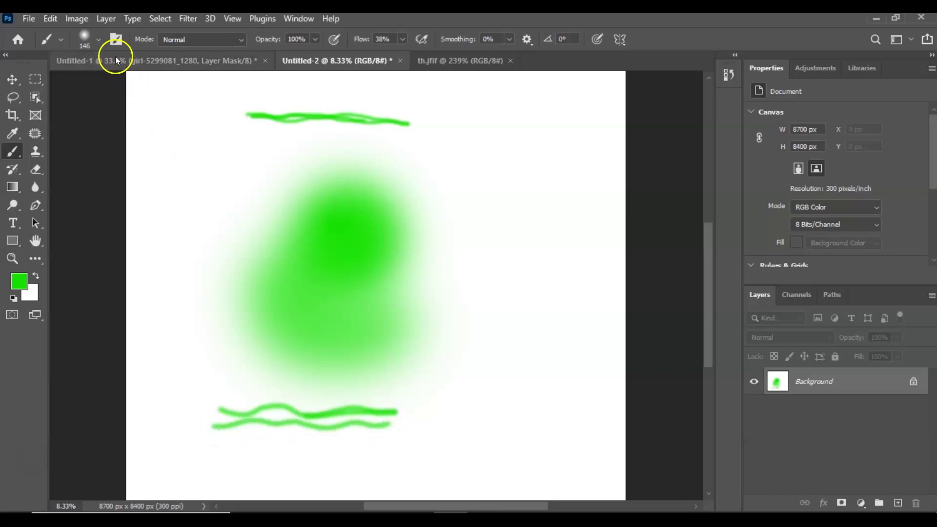
# Raise the brush hardness to about 88% and paint a crisp line along the canvas bottom.
pyautogui.click(99, 39)
pyautogui.click(88, 114)
pyautogui.moveTo(83, 117); pyautogui.dragTo(153, 118)
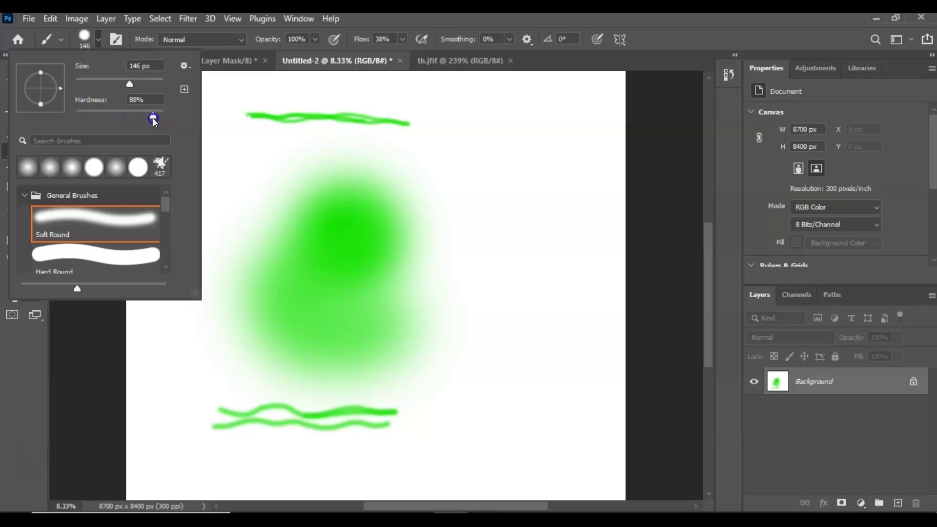
pyautogui.moveTo(213, 449)
pyautogui.mouseDown()
pyautogui.moveTo(312, 444)
pyautogui.moveTo(404, 457)
pyautogui.mouseUp()
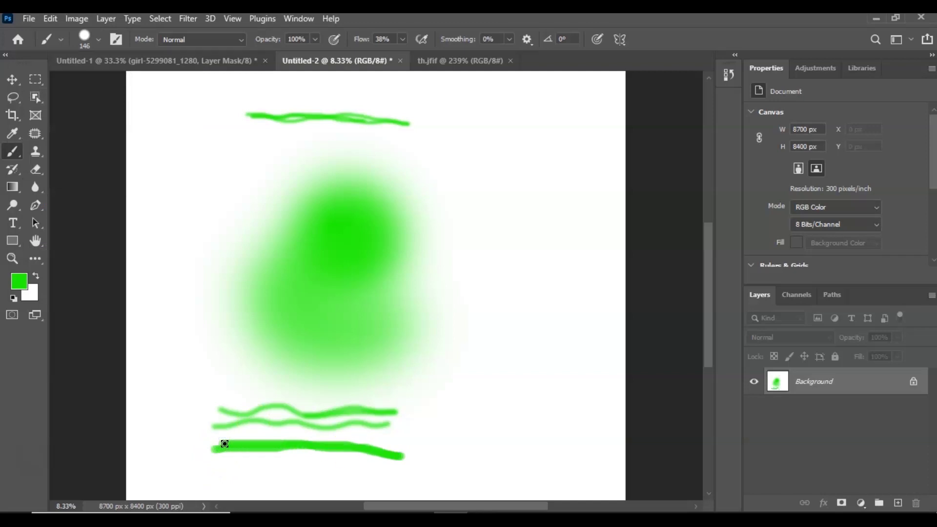
# Undo the crisp stroke, wavy lines and large green blob, keeping only a faint small dab.
pyautogui.click(215, 440)
pyautogui.click(216, 442)
pyautogui.hotkey('ctrl', 'z')
pyautogui.hotkey('ctrl', 'z')
pyautogui.hotkey('ctrl', 'z')
pyautogui.hotkey('ctrl', 'z')
pyautogui.hotkey('ctrl', 'z')
pyautogui.hotkey('ctrl', 'z')
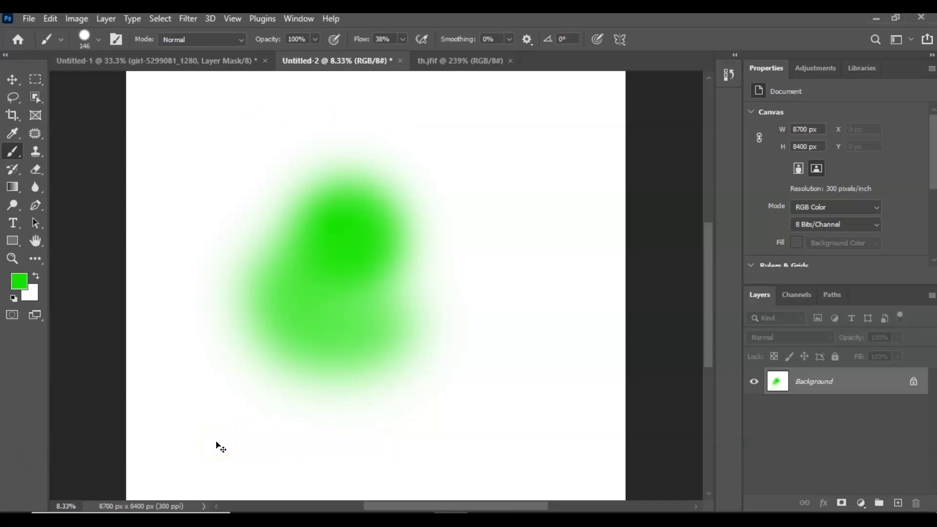
pyautogui.hotkey('ctrl', 'z')
pyautogui.hotkey('ctrl', 'z')
pyautogui.hotkey('ctrl', 'z')
pyautogui.hotkey('ctrl', 'z')
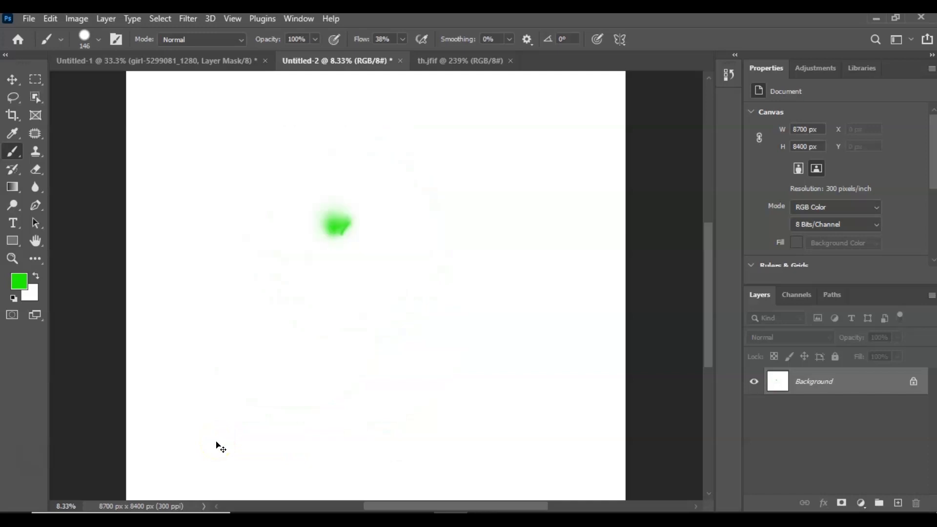
pyautogui.hotkey('ctrl', 'z')
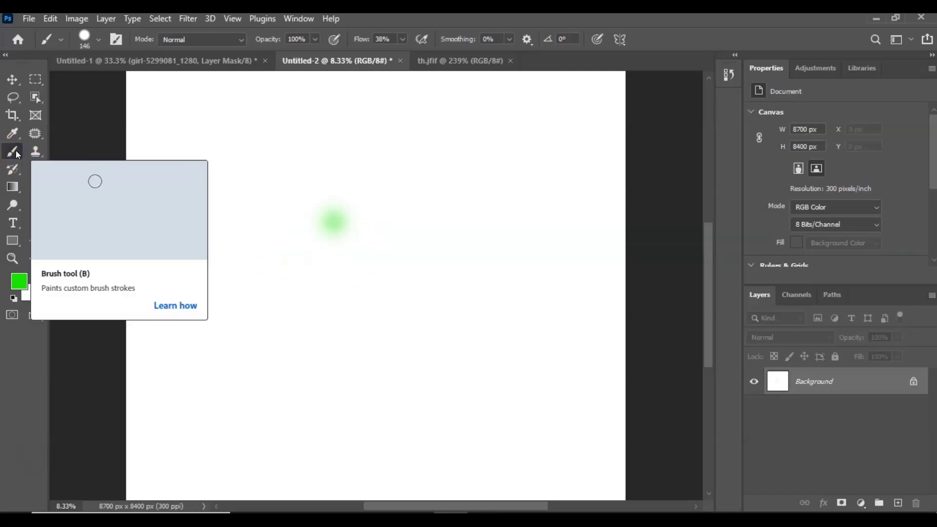
# Set the brush opacity to 20% in the options bar.
pyautogui.click(315, 39)
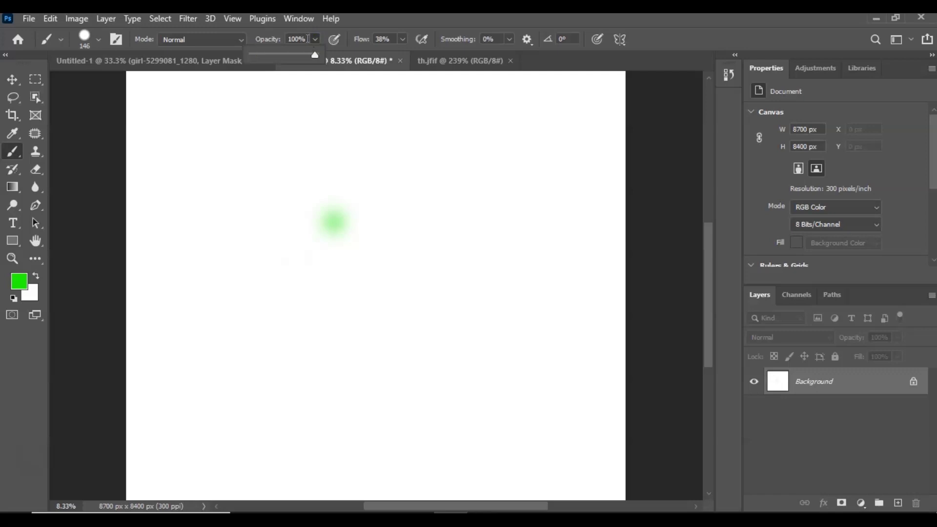
pyautogui.click(308, 39)
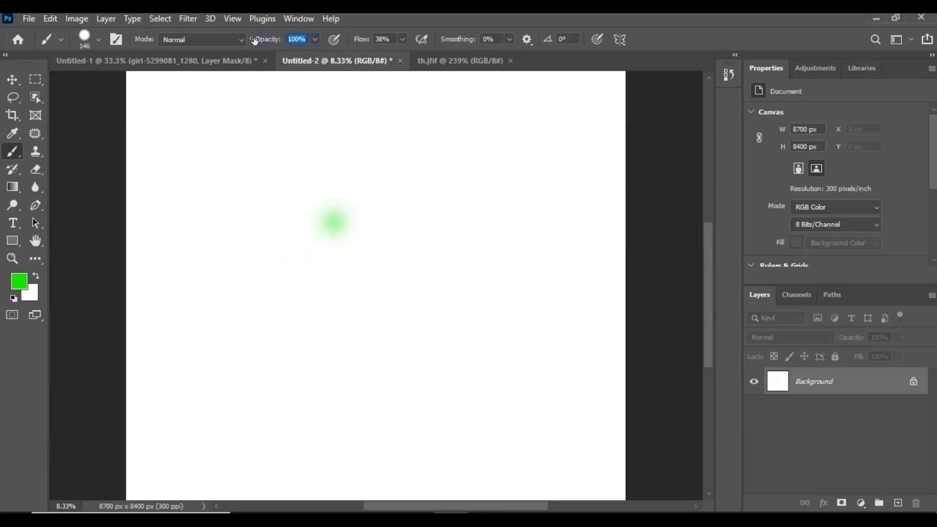
pyautogui.press('Down')
pyautogui.write('2')
# Paint several pale, translucent wavy green strokes down the canvas.
pyautogui.moveTo(246, 159)
pyautogui.mouseDown()
pyautogui.moveTo(327, 147)
pyautogui.moveTo(390, 164)
pyautogui.moveTo(268, 171)
pyautogui.mouseUp()
pyautogui.moveTo(251, 211)
pyautogui.mouseDown()
pyautogui.moveTo(301, 190)
pyautogui.moveTo(398, 194)
pyautogui.moveTo(267, 202)
pyautogui.moveTo(379, 195)
pyautogui.moveTo(268, 233)
pyautogui.moveTo(415, 222)
pyautogui.moveTo(286, 234)
pyautogui.moveTo(283, 247)
pyautogui.moveTo(406, 242)
pyautogui.moveTo(288, 237)
pyautogui.moveTo(401, 232)
pyautogui.mouseUp()
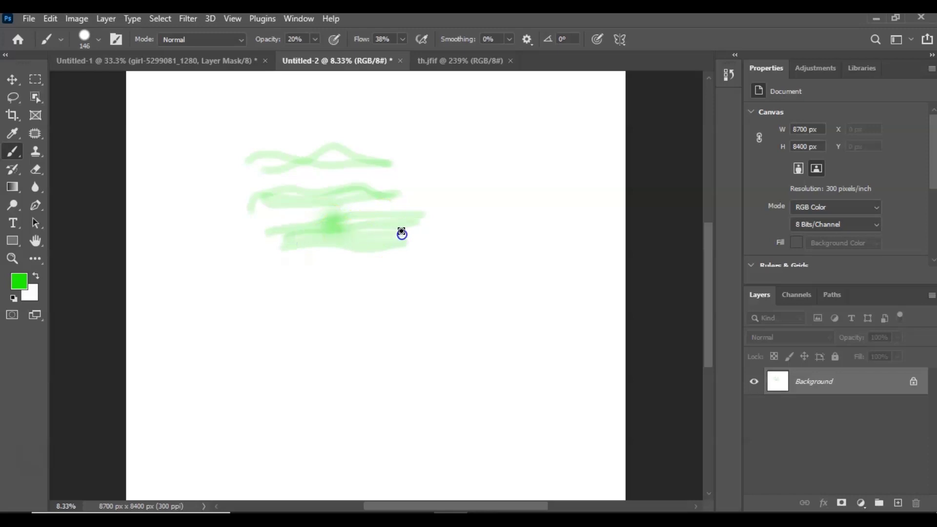
pyautogui.moveTo(305, 271)
pyautogui.mouseDown()
pyautogui.moveTo(395, 278)
pyautogui.moveTo(285, 280)
pyautogui.moveTo(407, 286)
pyautogui.moveTo(361, 272)
pyautogui.moveTo(287, 267)
pyautogui.moveTo(398, 284)
pyautogui.moveTo(406, 269)
pyautogui.mouseUp()
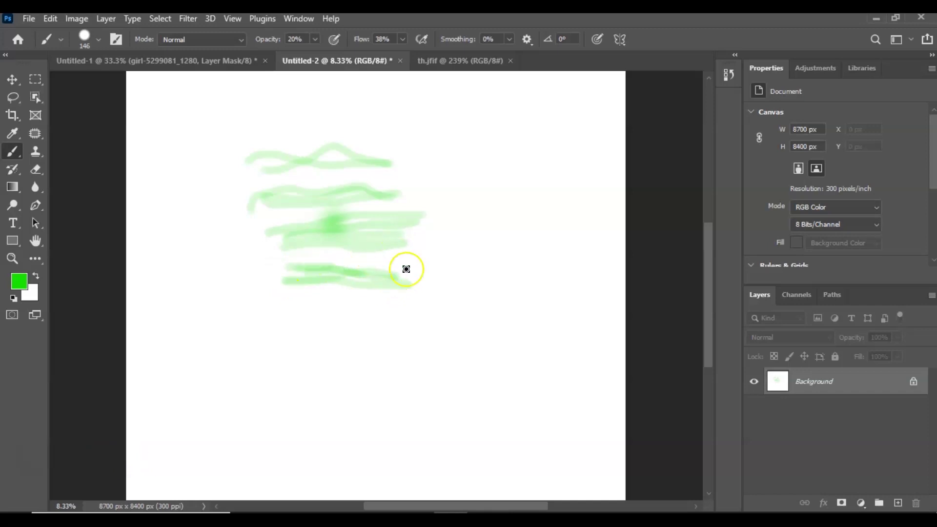
# Raise opacity to 100%, paint a solid green test stroke, then undo it.
pyautogui.click(315, 39)
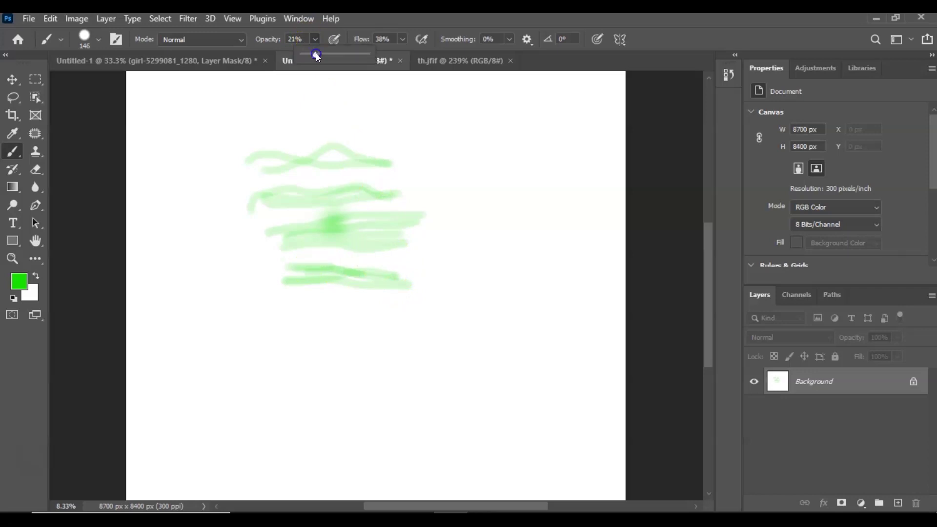
pyautogui.moveTo(315, 53); pyautogui.dragTo(379, 55)
pyautogui.moveTo(243, 301); pyautogui.dragTo(409, 299)
pyautogui.moveTo(328, 295)
pyautogui.mouseDown()
pyautogui.moveTo(246, 301)
pyautogui.moveTo(395, 301)
pyautogui.mouseUp()
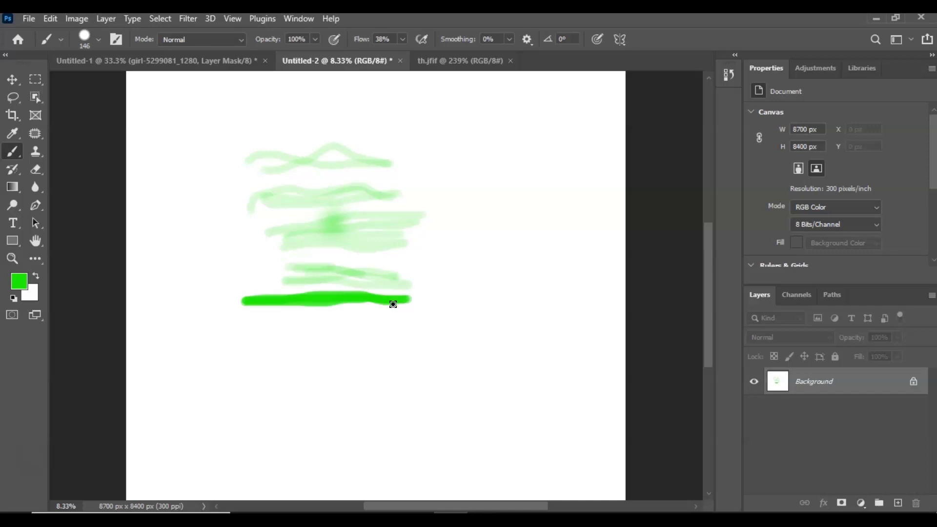
pyautogui.moveTo(392, 304); pyautogui.dragTo(287, 305)
pyautogui.hotkey('ctrl', 'z')
pyautogui.hotkey('ctrl', 'z')
pyautogui.hotkey('ctrl', 'z')
pyautogui.hotkey('ctrl', 'z')
pyautogui.hotkey('ctrl', 'z')
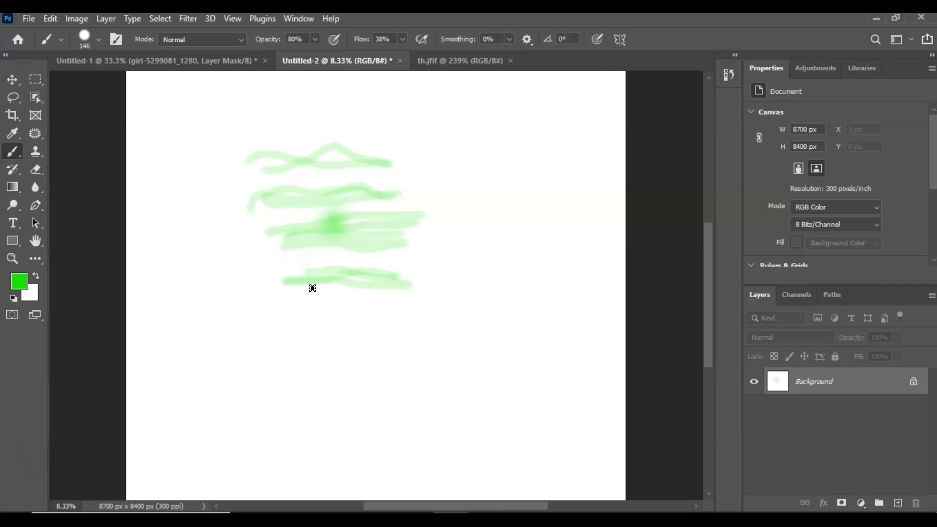
# Paint four wavy vertical green strokes, faint and bright, plus a small dab below.
pyautogui.moveTo(218, 156)
pyautogui.mouseDown()
pyautogui.moveTo(195, 192)
pyautogui.moveTo(195, 228)
pyautogui.moveTo(208, 265)
pyautogui.mouseUp()
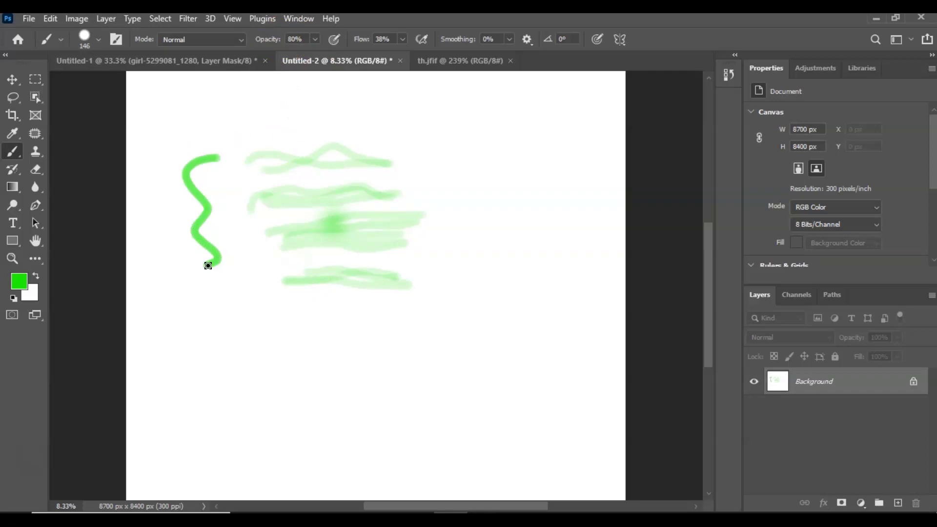
pyautogui.moveTo(361, 188)
pyautogui.mouseDown()
pyautogui.moveTo(325, 198)
pyautogui.moveTo(343, 234)
pyautogui.moveTo(333, 282)
pyautogui.mouseUp()
pyautogui.moveTo(252, 155)
pyautogui.mouseDown()
pyautogui.moveTo(272, 247)
pyautogui.moveTo(250, 274)
pyautogui.mouseUp()
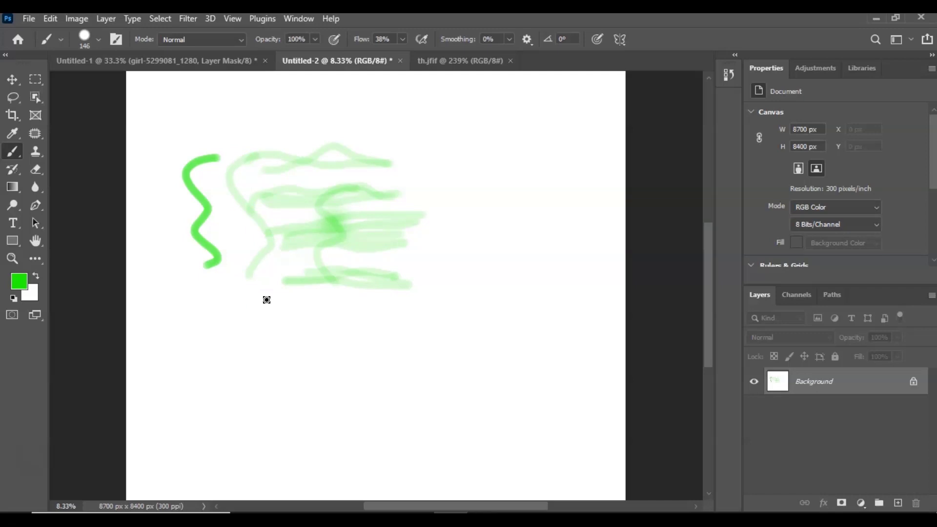
pyautogui.moveTo(313, 159)
pyautogui.mouseDown()
pyautogui.moveTo(289, 251)
pyautogui.moveTo(287, 317)
pyautogui.moveTo(273, 342)
pyautogui.mouseUp()
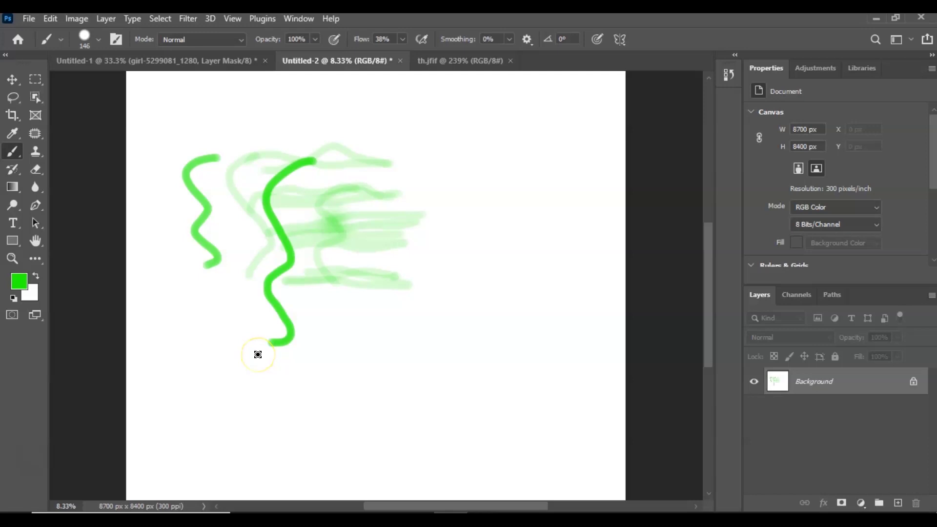
pyautogui.click(331, 356)
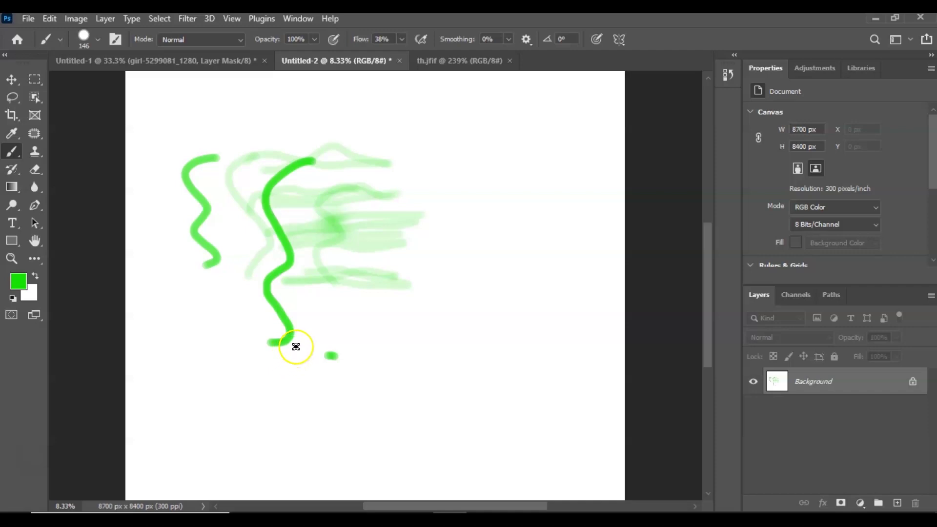
# Scribble crisscrossing green loops across Untitled-2, then paint white over their lower part.
pyautogui.moveTo(463, 193)
pyautogui.mouseDown()
pyautogui.moveTo(424, 272)
pyautogui.moveTo(408, 332)
pyautogui.mouseUp()
pyautogui.moveTo(396, 176); pyautogui.dragTo(366, 333)
pyautogui.moveTo(244, 246)
pyautogui.mouseDown()
pyautogui.moveTo(439, 294)
pyautogui.moveTo(380, 380)
pyautogui.moveTo(468, 376)
pyautogui.mouseUp()
pyautogui.moveTo(411, 371)
pyautogui.mouseDown()
pyautogui.moveTo(321, 322)
pyautogui.moveTo(389, 320)
pyautogui.moveTo(427, 364)
pyautogui.mouseUp()
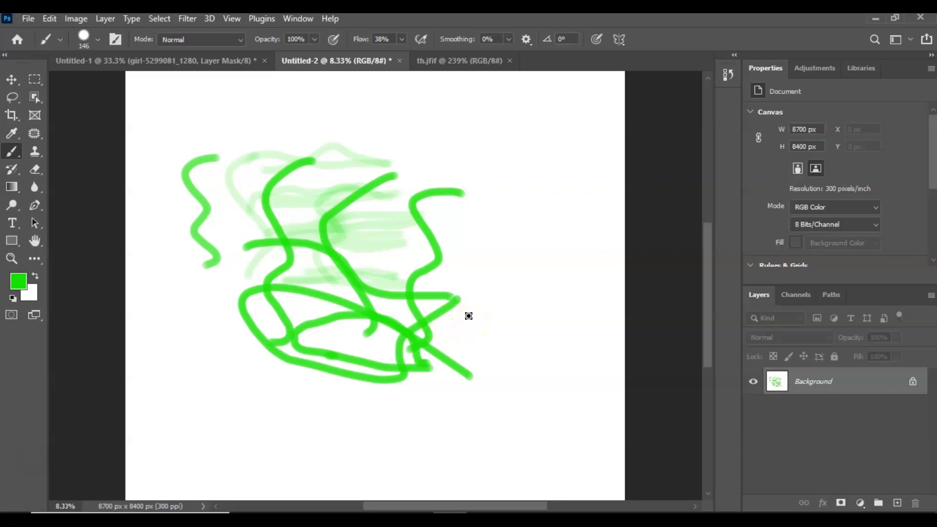
pyautogui.moveTo(408, 374)
pyautogui.mouseDown()
pyautogui.moveTo(444, 302)
pyautogui.moveTo(400, 378)
pyautogui.moveTo(443, 303)
pyautogui.moveTo(418, 373)
pyautogui.moveTo(460, 296)
pyautogui.moveTo(409, 373)
pyautogui.moveTo(409, 333)
pyautogui.moveTo(375, 384)
pyautogui.moveTo(437, 292)
pyautogui.moveTo(373, 400)
pyautogui.moveTo(427, 283)
pyautogui.moveTo(368, 370)
pyautogui.moveTo(375, 339)
pyautogui.moveTo(403, 302)
pyautogui.moveTo(356, 380)
pyautogui.moveTo(402, 277)
pyautogui.moveTo(346, 368)
pyautogui.moveTo(394, 282)
pyautogui.moveTo(359, 371)
pyautogui.moveTo(388, 291)
pyautogui.moveTo(332, 380)
pyautogui.moveTo(324, 373)
pyautogui.moveTo(374, 280)
pyautogui.moveTo(317, 356)
pyautogui.moveTo(306, 353)
pyautogui.moveTo(360, 274)
pyautogui.moveTo(294, 348)
pyautogui.moveTo(372, 277)
pyautogui.moveTo(362, 271)
pyautogui.moveTo(315, 329)
pyautogui.moveTo(374, 272)
pyautogui.moveTo(320, 345)
pyautogui.moveTo(383, 279)
pyautogui.moveTo(411, 278)
pyautogui.moveTo(358, 345)
pyautogui.moveTo(408, 306)
pyautogui.moveTo(457, 303)
pyautogui.moveTo(445, 318)
pyautogui.moveTo(363, 320)
pyautogui.moveTo(490, 322)
pyautogui.moveTo(332, 295)
pyautogui.moveTo(443, 310)
pyautogui.moveTo(455, 334)
pyautogui.moveTo(321, 334)
pyautogui.moveTo(362, 346)
pyautogui.moveTo(309, 345)
pyautogui.mouseUp()
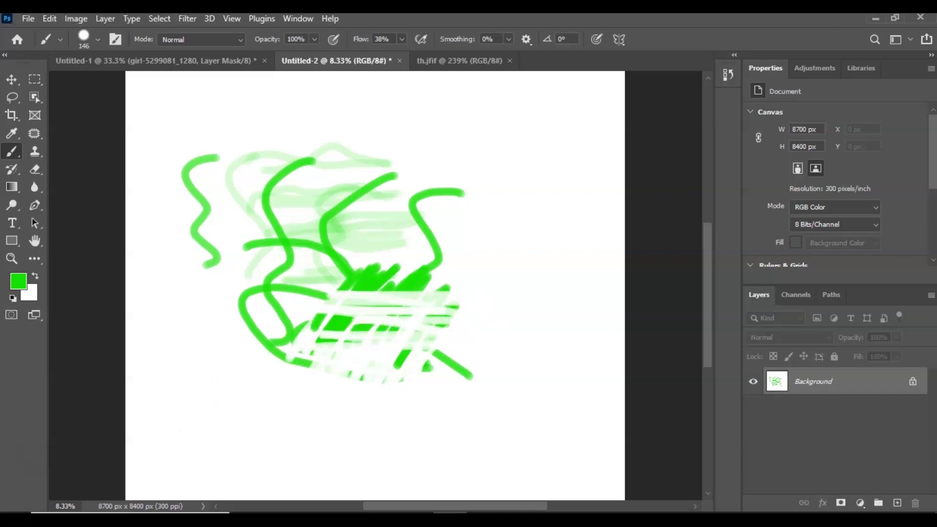
pyautogui.moveTo(279, 363)
pyautogui.mouseDown()
pyautogui.moveTo(297, 357)
pyautogui.moveTo(285, 376)
pyautogui.mouseUp()
# Switch to the Untitled-1 composite and hide then show the girl layer to compare.
pyautogui.click(186, 67)
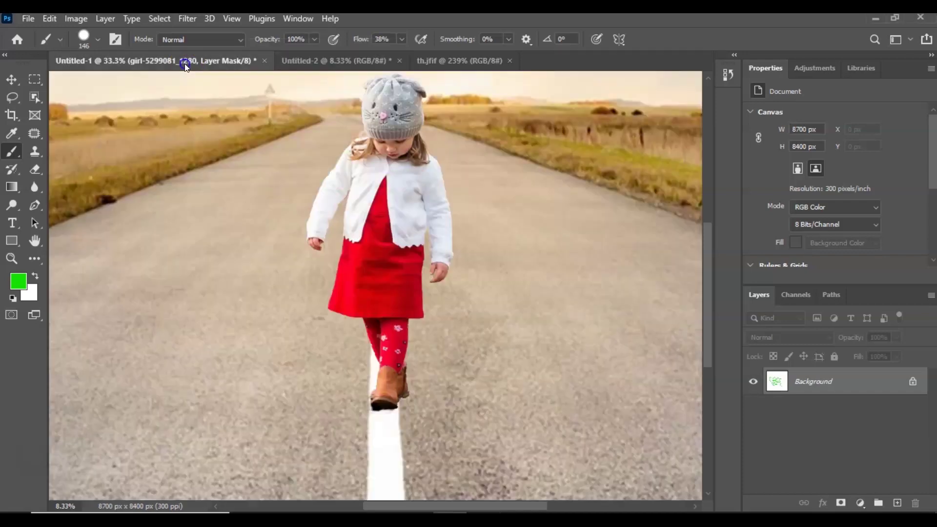
pyautogui.click(375, 210)
pyautogui.moveTo(375, 211)
pyautogui.mouseDown()
pyautogui.moveTo(470, 274)
pyautogui.moveTo(421, 292)
pyautogui.moveTo(552, 342)
pyautogui.mouseUp()
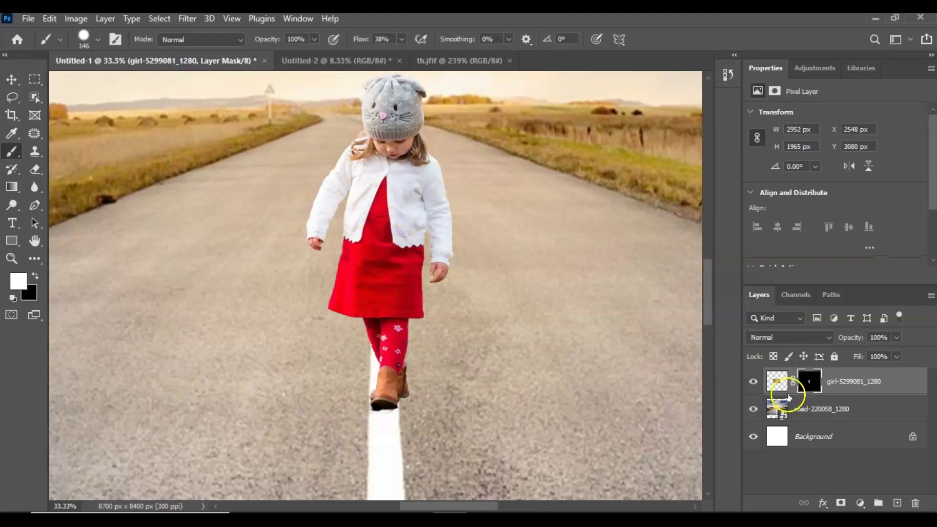
pyautogui.click(753, 382)
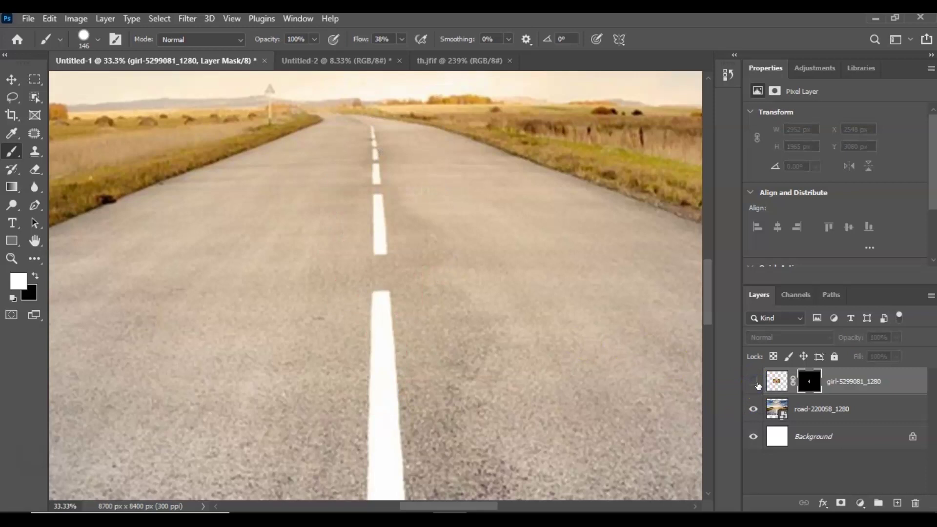
pyautogui.click(753, 381)
# Magnify the view to 66.7% around the girl's dress and legs.
pyautogui.moveTo(372, 274); pyautogui.dragTo(383, 252)
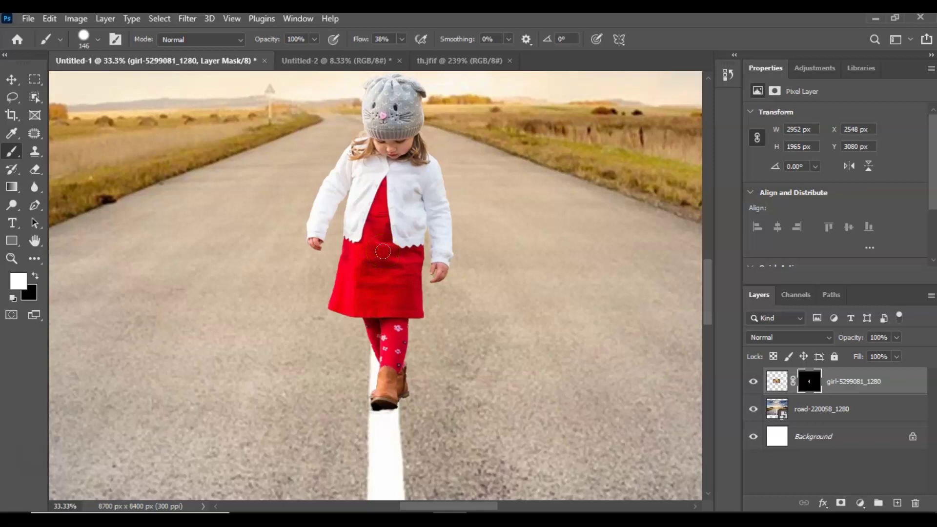
pyautogui.click(298, 350)
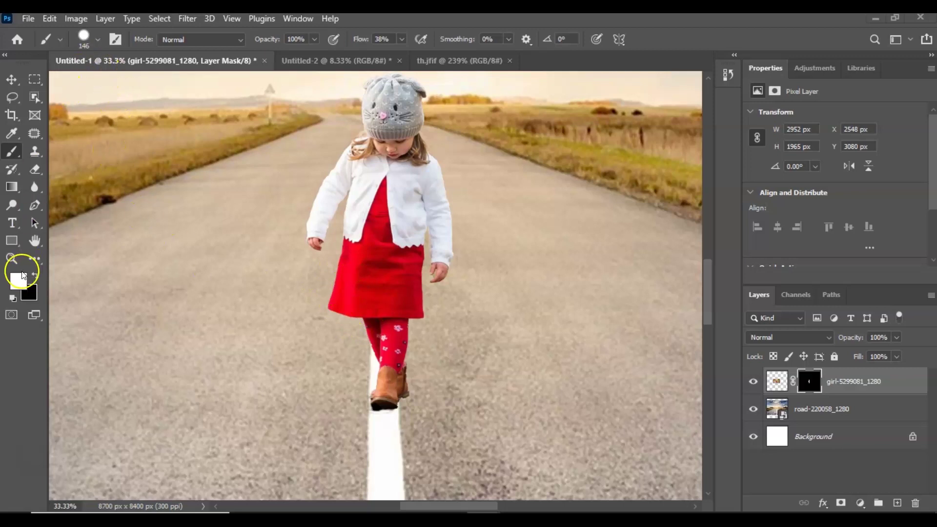
pyautogui.moveTo(169, 150); pyautogui.dragTo(306, 354)
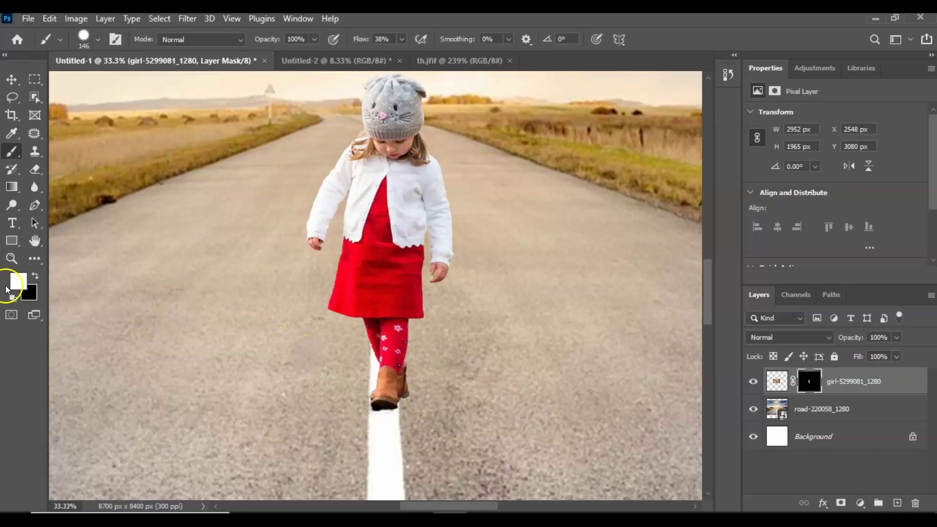
pyautogui.click(12, 258)
pyautogui.moveTo(211, 323); pyautogui.dragTo(278, 341)
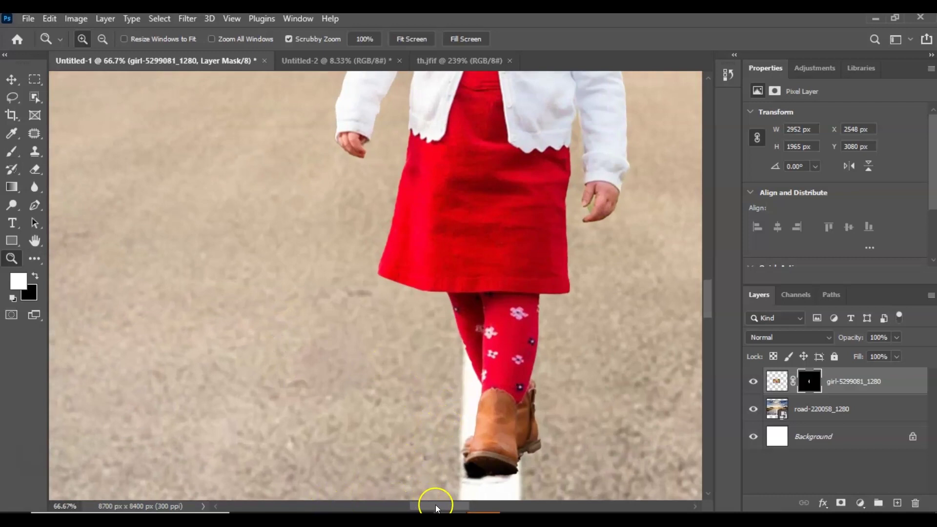
# Zoom to 200% on the girl's hand and switch to the Brush with black foreground.
pyautogui.moveTo(431, 502); pyautogui.dragTo(459, 504)
pyautogui.moveTo(708, 304); pyautogui.dragTo(684, 303)
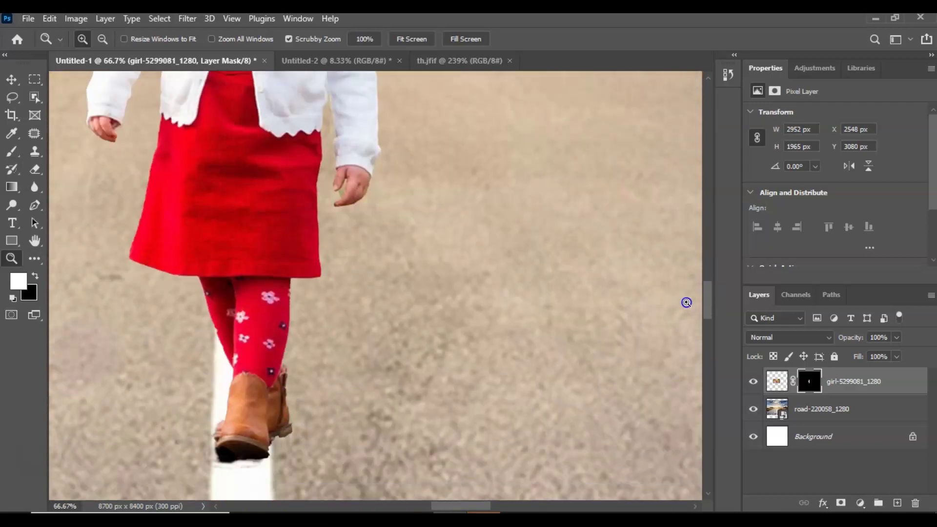
pyautogui.click(340, 238)
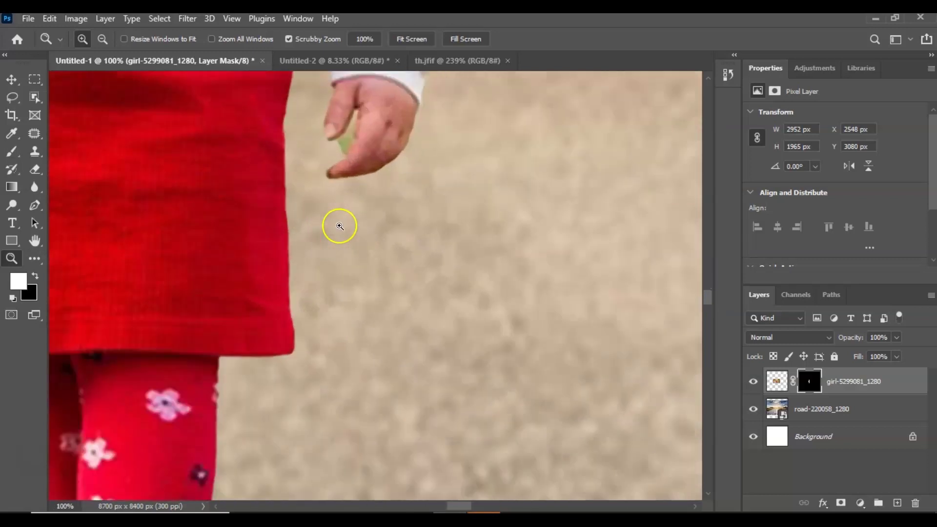
pyautogui.click(339, 224)
pyautogui.moveTo(703, 306); pyautogui.dragTo(705, 293)
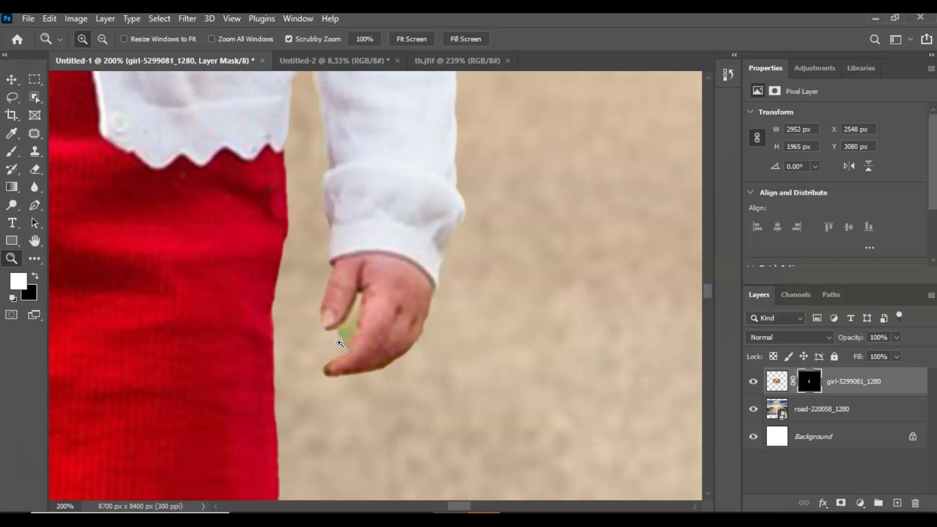
pyautogui.press('b')
pyautogui.press('x')
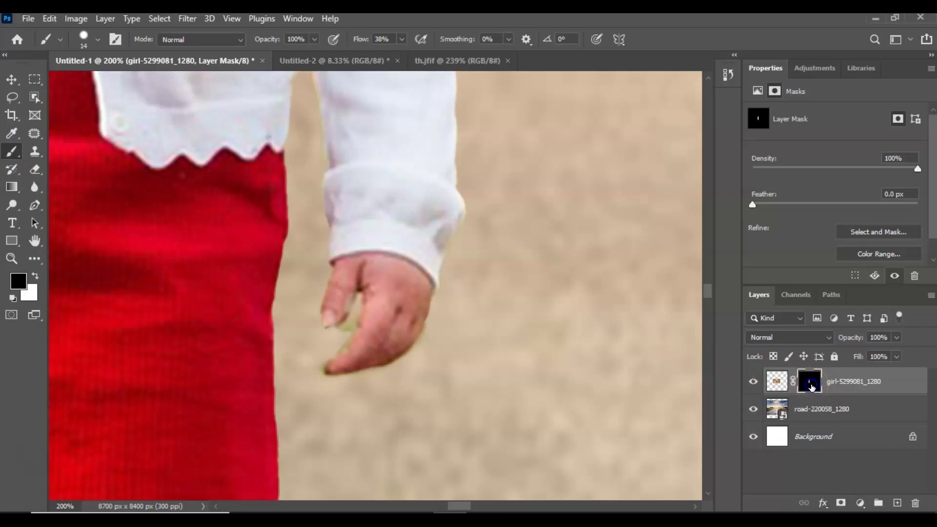
# Paint black on the mask to remove the fringe along the girl's fingertip.
pyautogui.click(244, 219)
pyautogui.click(336, 347)
pyautogui.moveTo(336, 346)
pyautogui.mouseDown()
pyautogui.moveTo(345, 320)
pyautogui.moveTo(346, 329)
pyautogui.mouseUp()
# Shrink the brush to 5 px, dismissing the invalid numeric entry alert.
pyautogui.click(88, 51)
pyautogui.moveTo(78, 84); pyautogui.dragTo(79, 84)
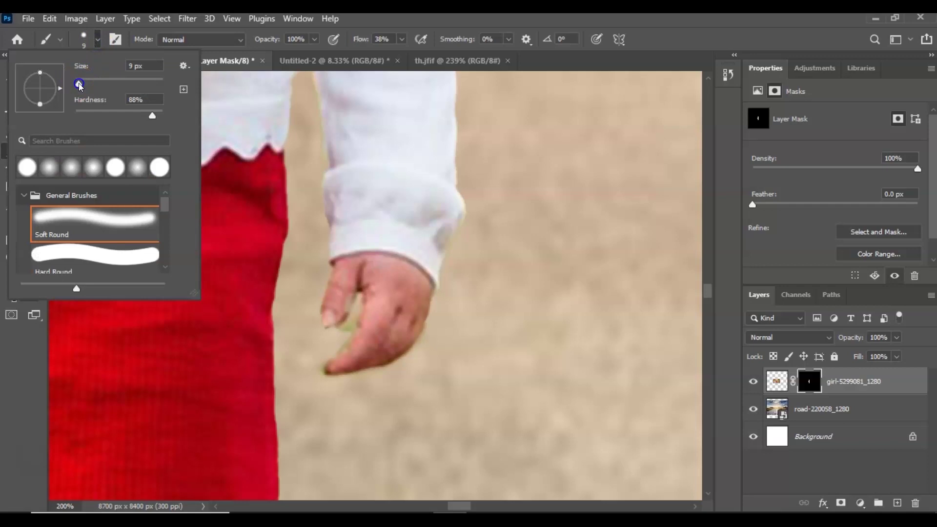
pyautogui.moveTo(79, 85); pyautogui.dragTo(80, 86)
pyautogui.click(189, 143)
pyautogui.press('Return')
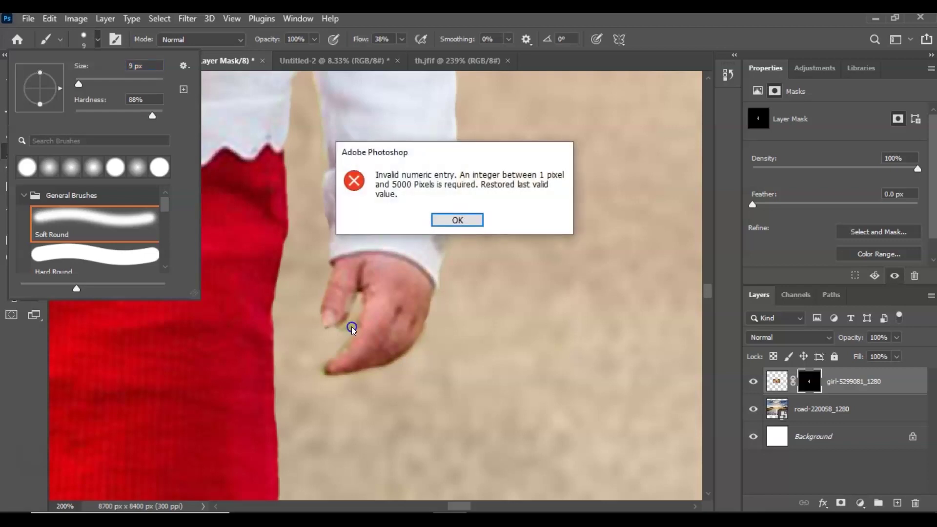
pyautogui.click(445, 220)
pyautogui.click(90, 101)
pyautogui.press('[')
pyautogui.press('[')
pyautogui.press('[')
pyautogui.press('[')
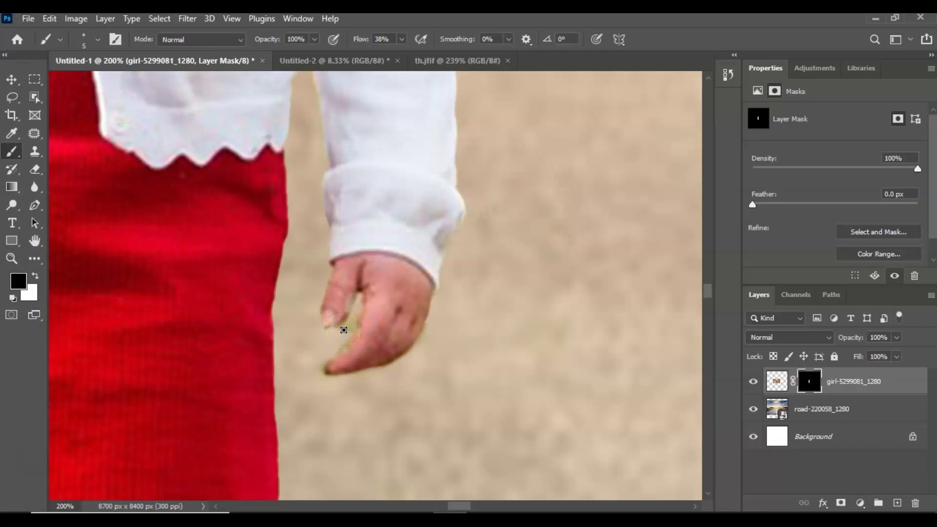
# Paint black on the mask to hide the fingertip fringe and stray pixels, then paint white to restore the finger's underside.
pyautogui.moveTo(347, 330)
pyautogui.mouseDown()
pyautogui.moveTo(345, 313)
pyautogui.moveTo(316, 371)
pyautogui.moveTo(357, 295)
pyautogui.moveTo(351, 329)
pyautogui.moveTo(360, 295)
pyautogui.moveTo(319, 373)
pyautogui.moveTo(385, 393)
pyautogui.moveTo(331, 357)
pyautogui.mouseUp()
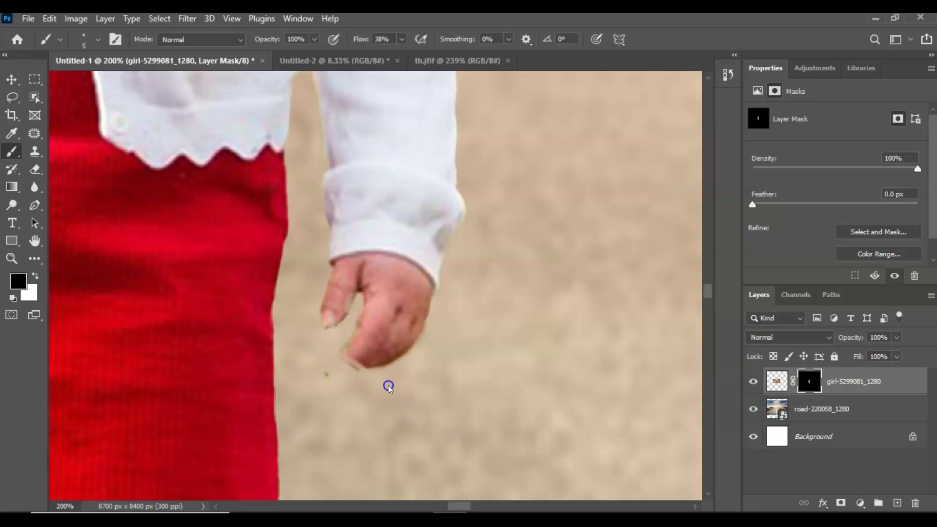
pyautogui.moveTo(312, 351)
pyautogui.mouseDown()
pyautogui.moveTo(321, 377)
pyautogui.moveTo(312, 376)
pyautogui.moveTo(418, 354)
pyautogui.moveTo(342, 352)
pyautogui.moveTo(351, 346)
pyautogui.moveTo(324, 375)
pyautogui.moveTo(353, 351)
pyautogui.mouseUp()
pyautogui.press('x')
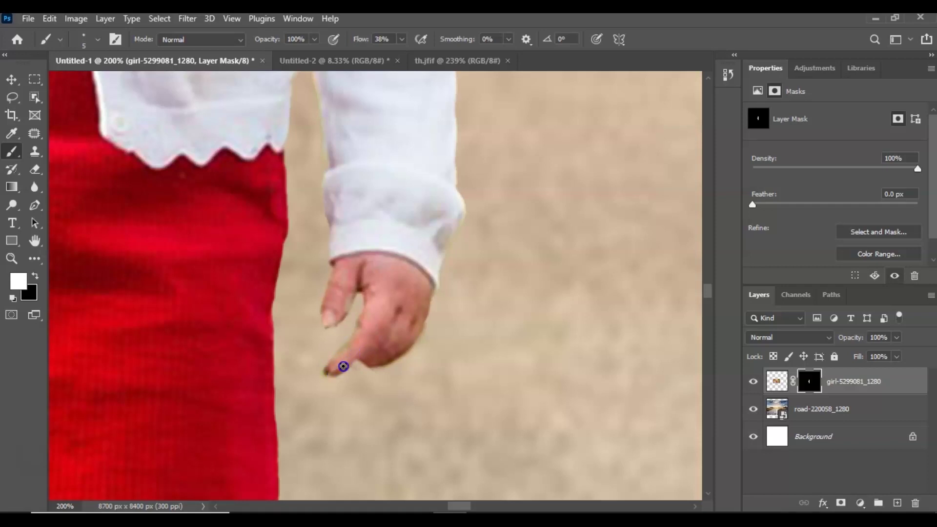
pyautogui.moveTo(355, 373); pyautogui.dragTo(386, 366)
pyautogui.click(285, 383)
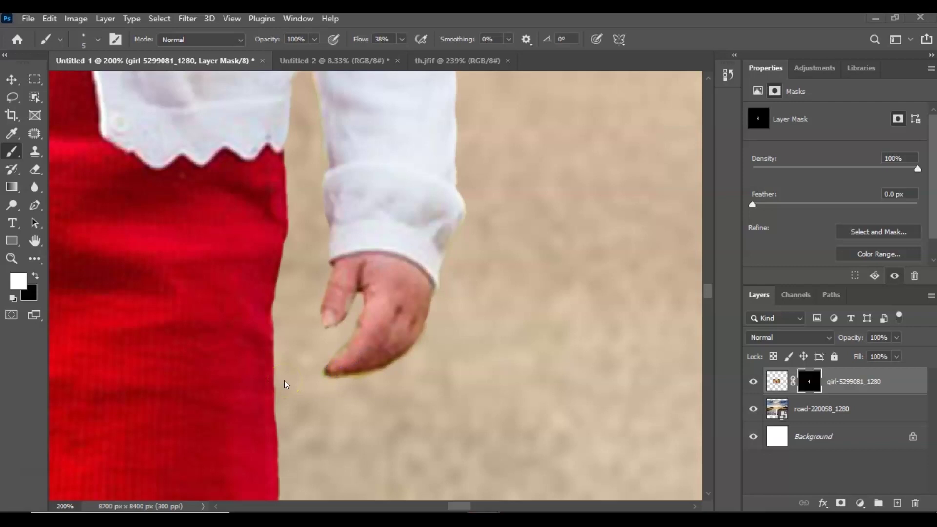